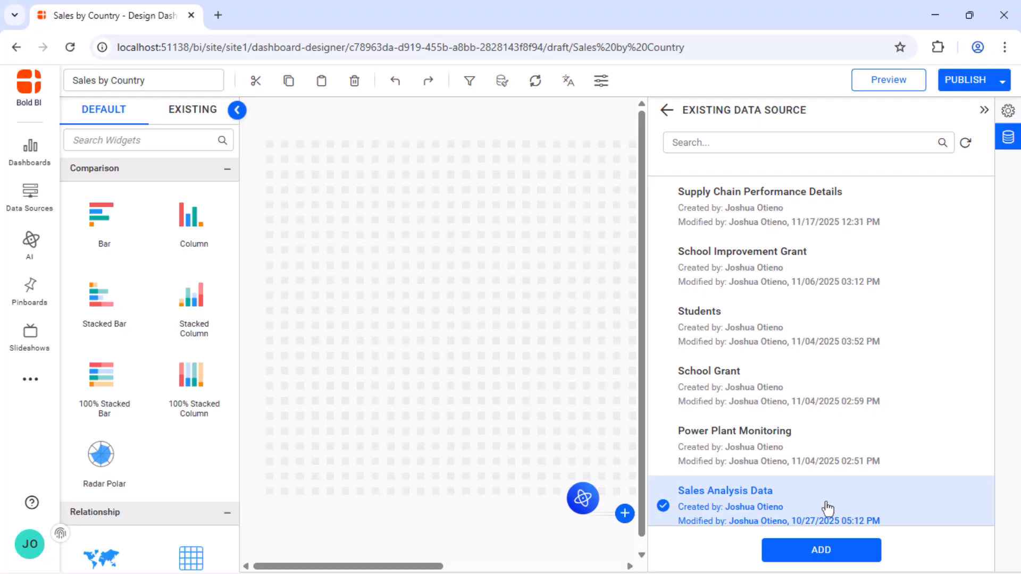
# Add the existing Sales Analysis Data source to the dashboard.
pyautogui.click(822, 549)
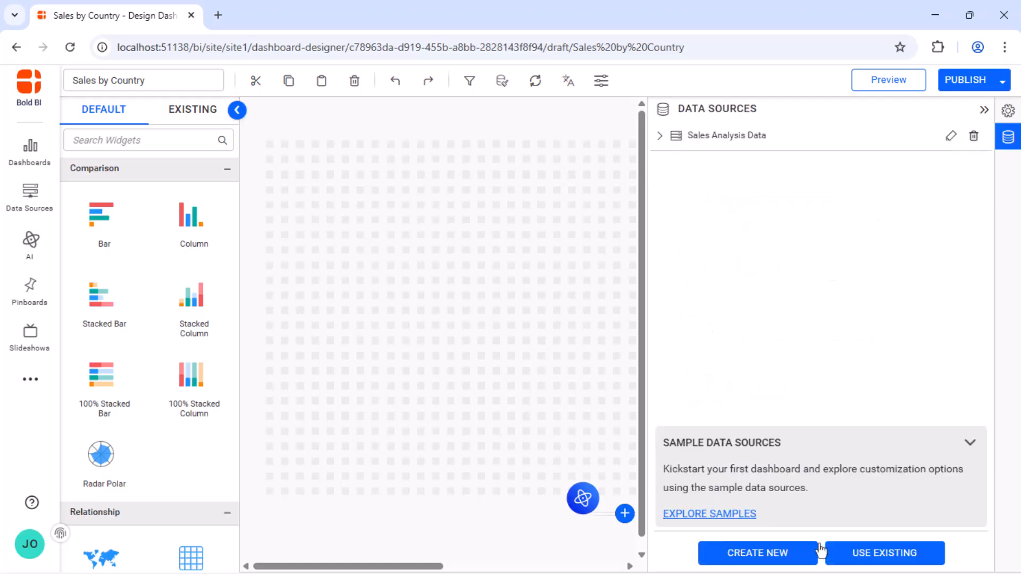
pyautogui.click(984, 111)
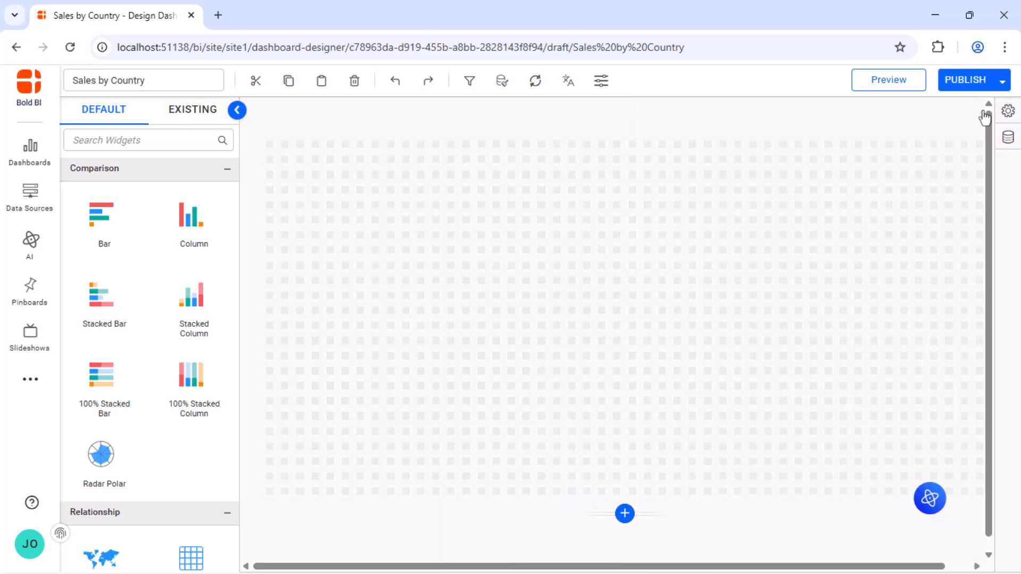
# Place a column chart in the upper-left corner of the canvas grid and enlarge it to 22 x 45 cells.
pyautogui.moveTo(239, 193); pyautogui.dragTo(267, 151)
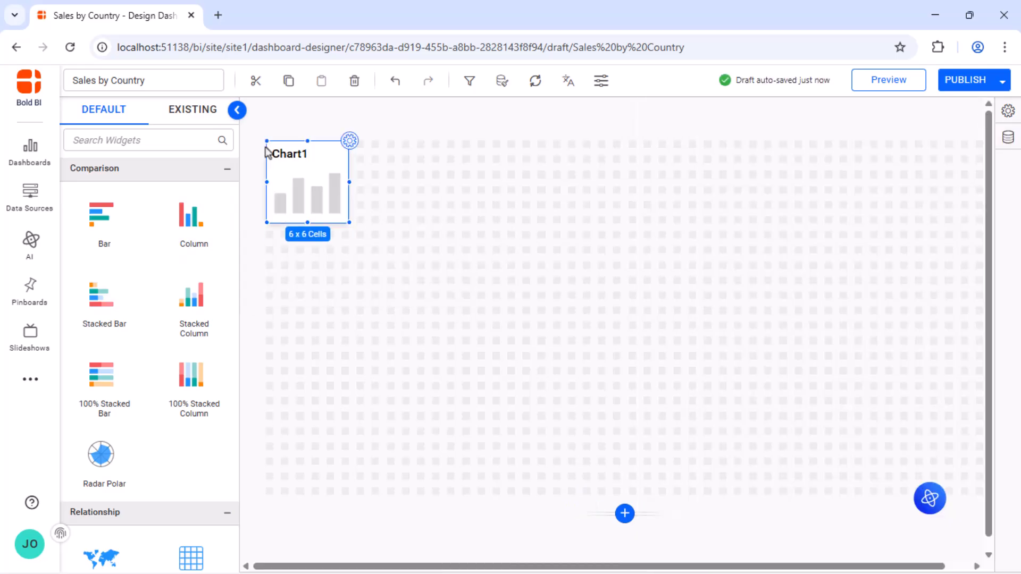
pyautogui.moveTo(349, 222); pyautogui.dragTo(940, 465)
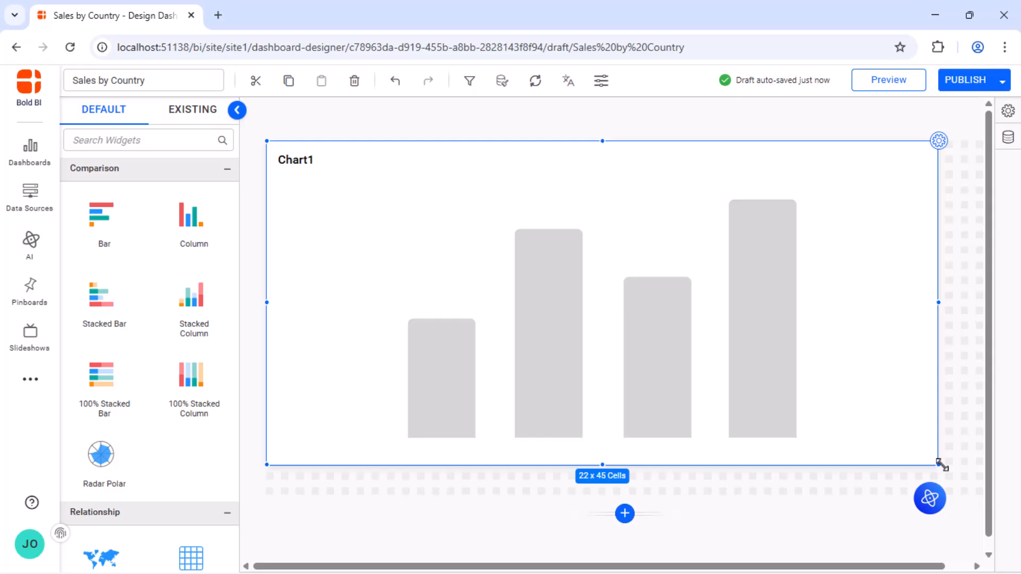
# Assign the Sales measure to the column chart's values.
pyautogui.click(939, 141)
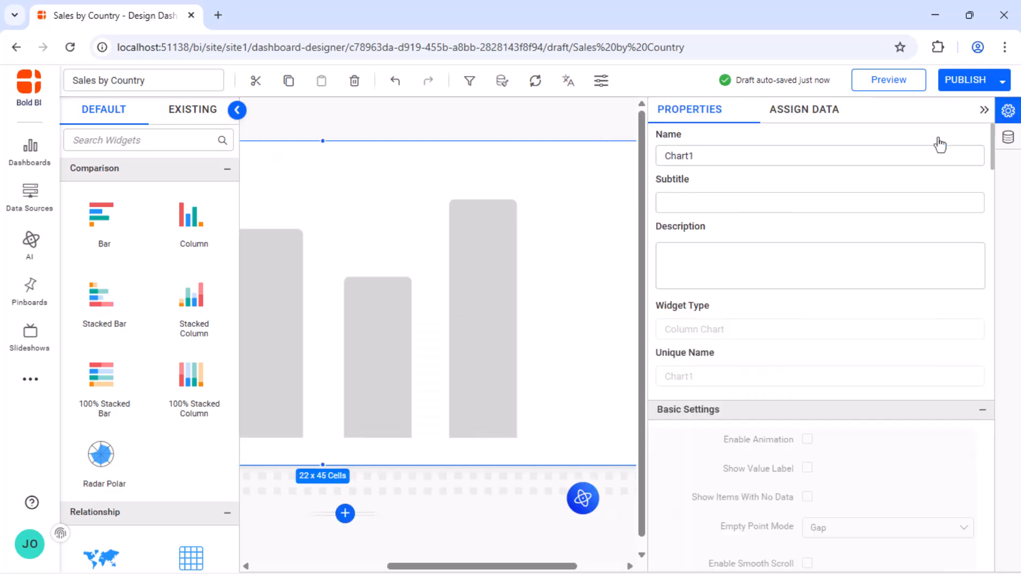
pyautogui.click(809, 113)
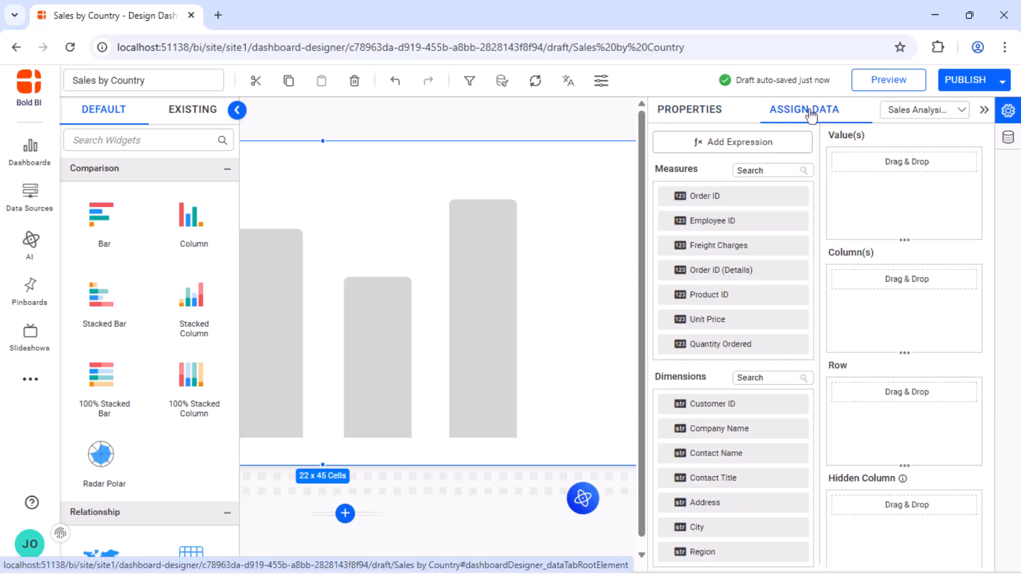
pyautogui.scroll(-5, 780, 224)
pyautogui.moveTo(790, 319); pyautogui.dragTo(845, 191)
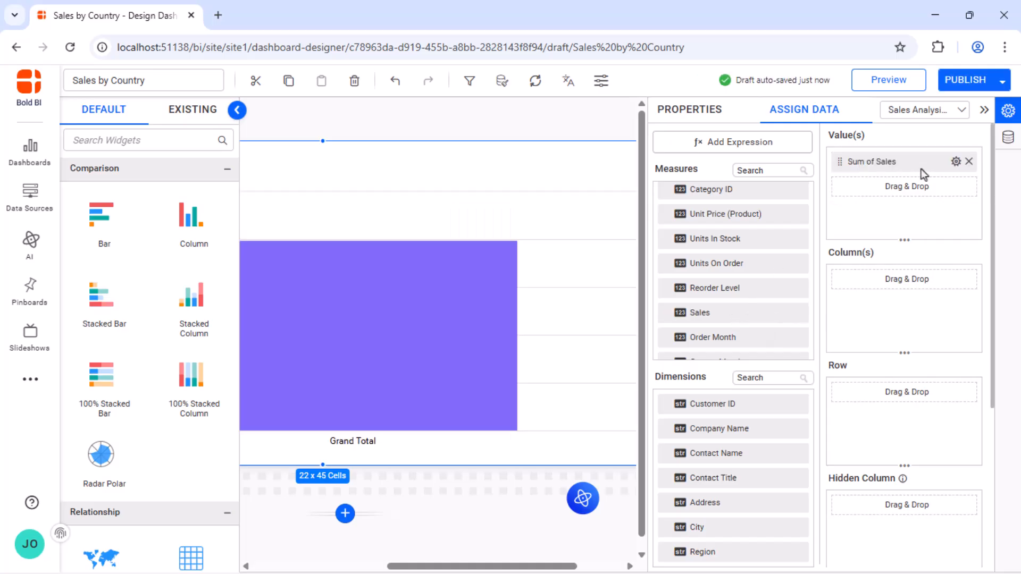
# Rename the chart's Sum of Sales value field as Total Sales.
pyautogui.click(956, 162)
pyautogui.click(915, 186)
pyautogui.click(887, 162)
pyautogui.press('BackSpace')
pyautogui.press('BackSpace')
pyautogui.press('BackSpace')
pyautogui.press('BackSpace')
pyautogui.press('BackSpace')
pyautogui.press('BackSpace')
pyautogui.press('BackSpace')
pyautogui.write('Total')
pyautogui.press('Return')
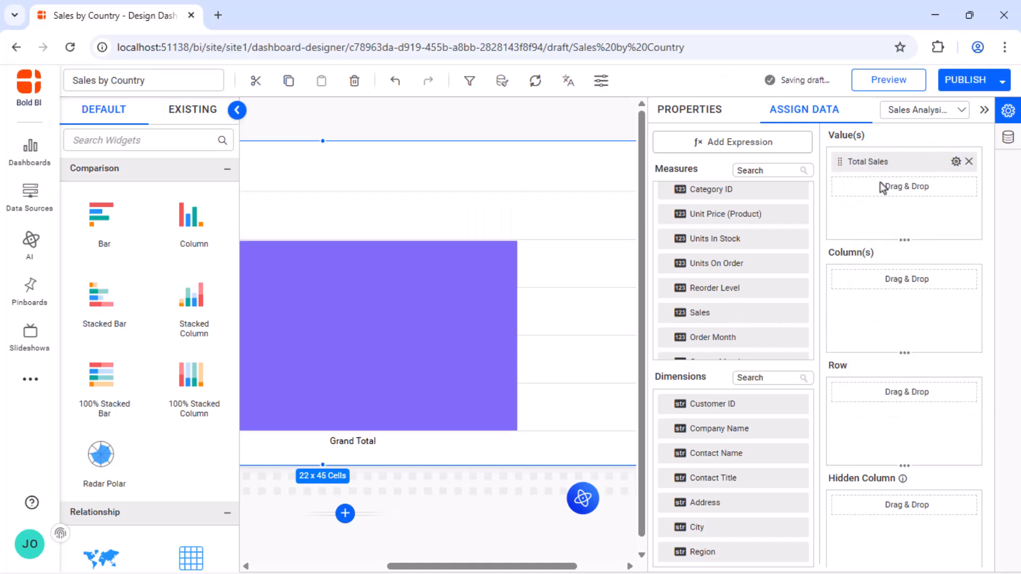
# Assign the Country dimension to the chart's columns and filter it by rank to the top 10.
pyautogui.scroll(-3, 738, 496)
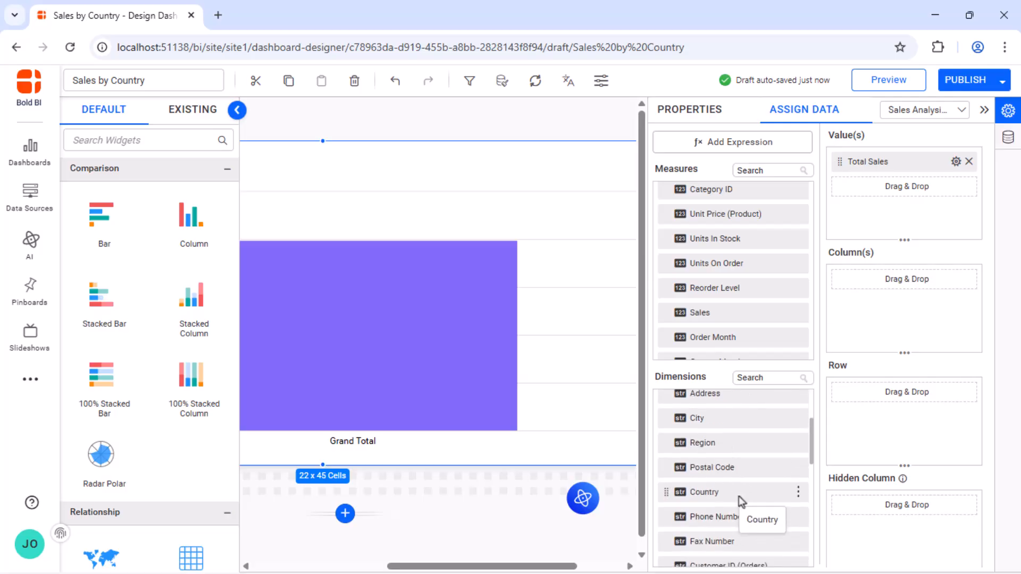
pyautogui.moveTo(738, 496); pyautogui.dragTo(849, 323)
pyautogui.click(956, 279)
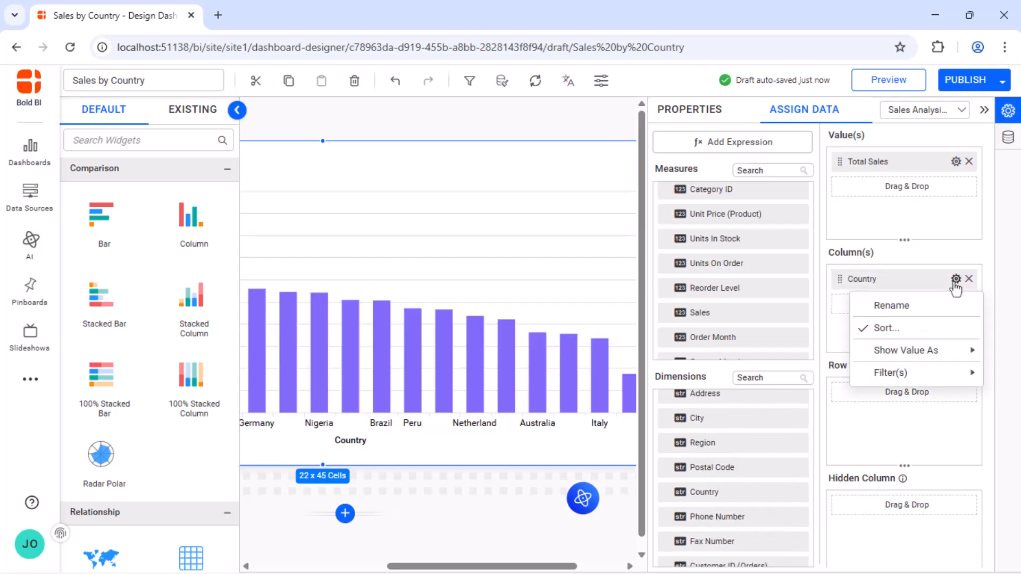
pyautogui.moveTo(904, 373)
pyautogui.click(816, 379)
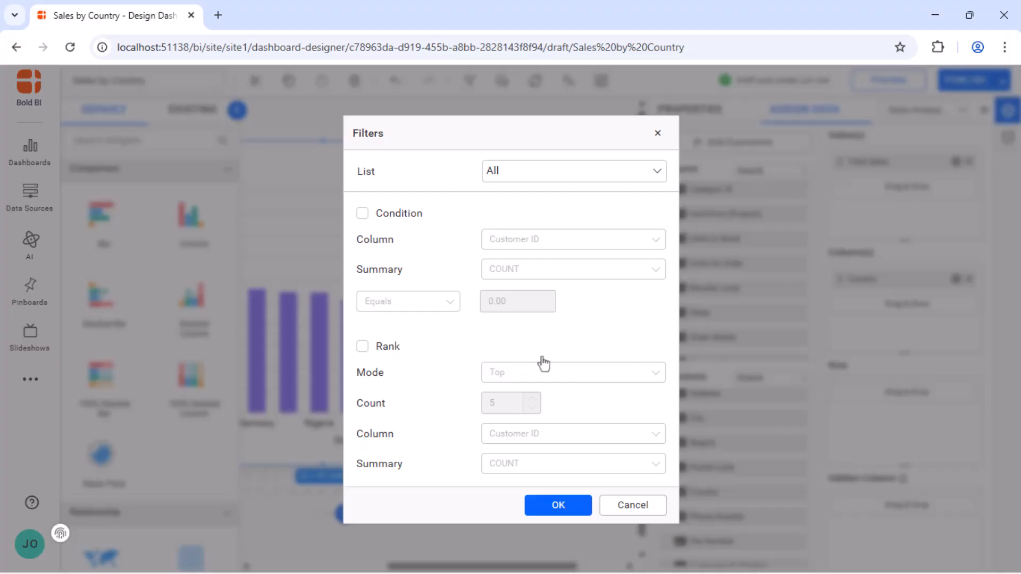
pyautogui.click(362, 346)
pyautogui.doubleClick(506, 402)
pyautogui.write('10')
pyautogui.click(599, 435)
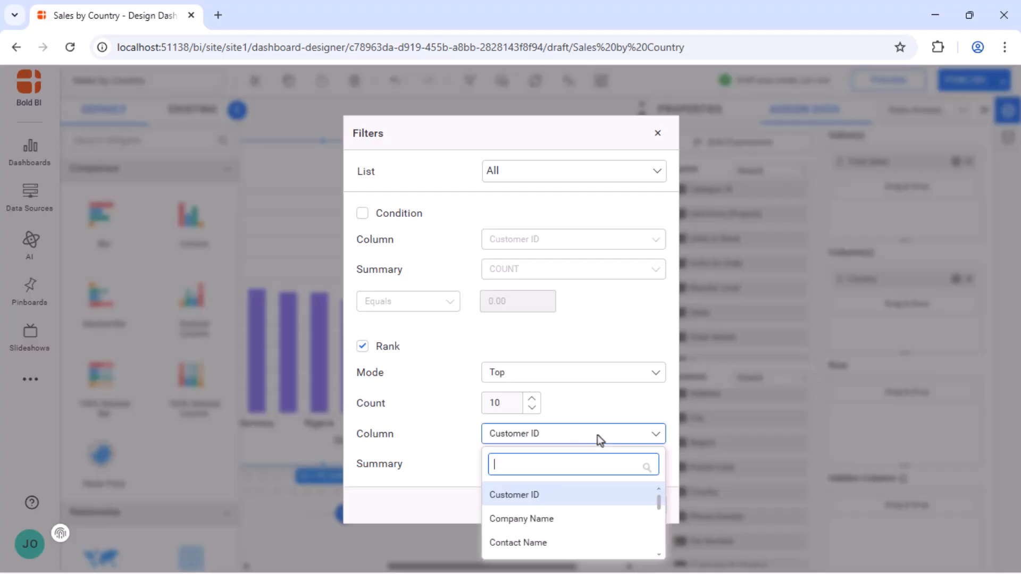
pyautogui.scroll(-3, 552, 527)
pyautogui.click(552, 529)
pyautogui.click(559, 505)
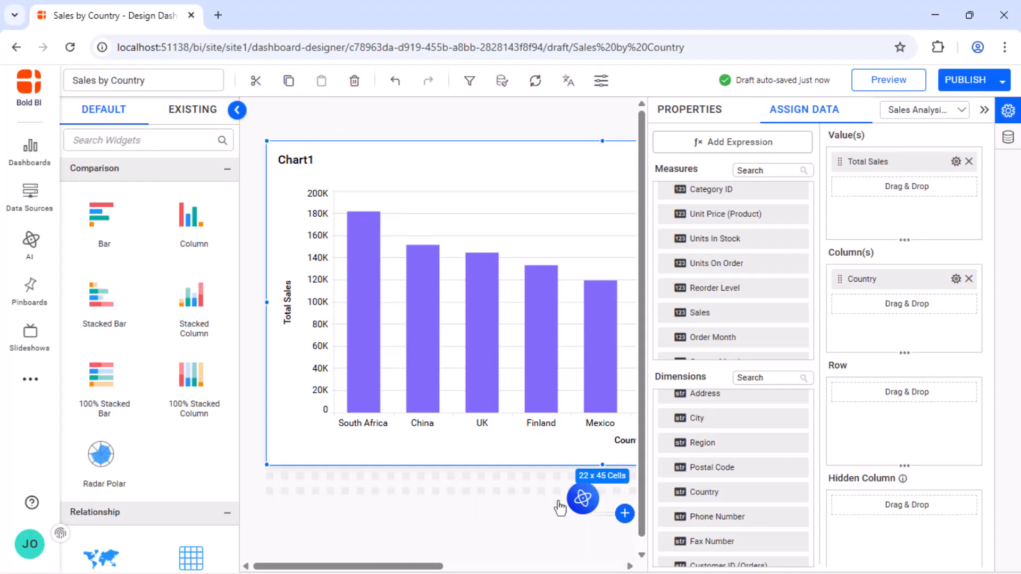
# Rename the column chart as Sales by Country.
pyautogui.click(688, 112)
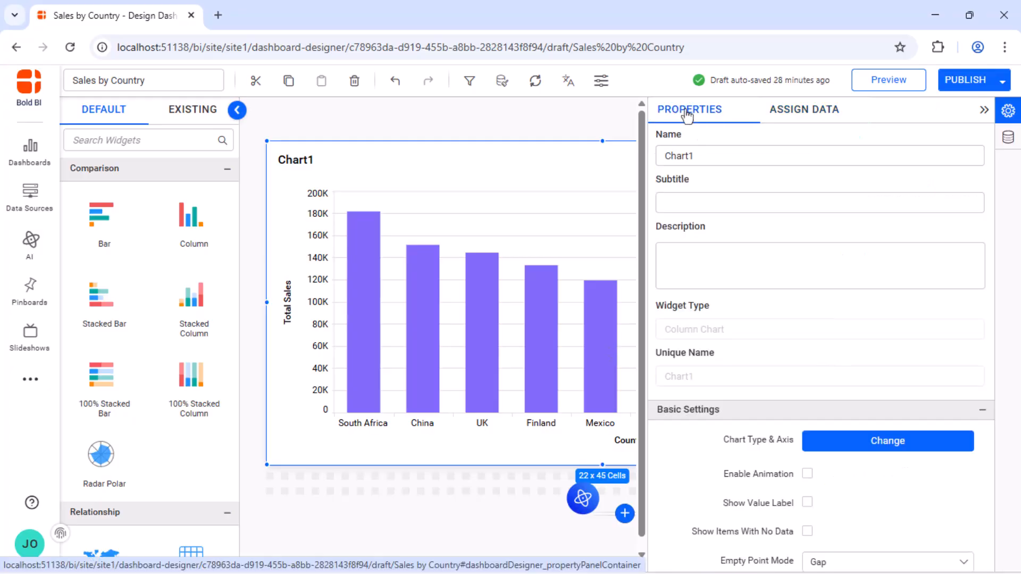
pyautogui.click(720, 157)
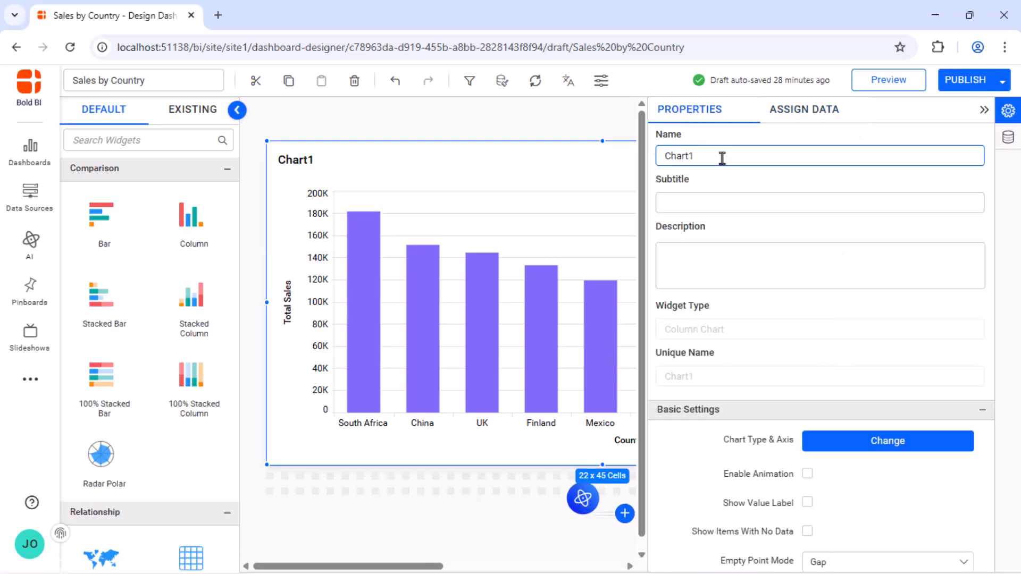
pyautogui.hotkey('ctrl', 'a')
pyautogui.write('Sales by Country')
pyautogui.click(735, 177)
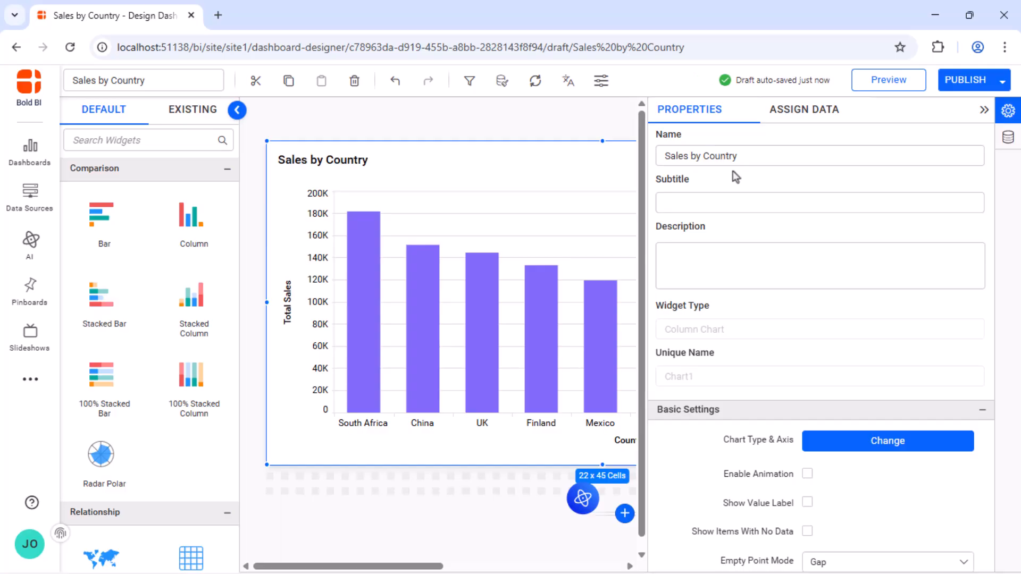
# Start a new trendline for the Sales by Country chart.
pyautogui.scroll(-15, 733, 171)
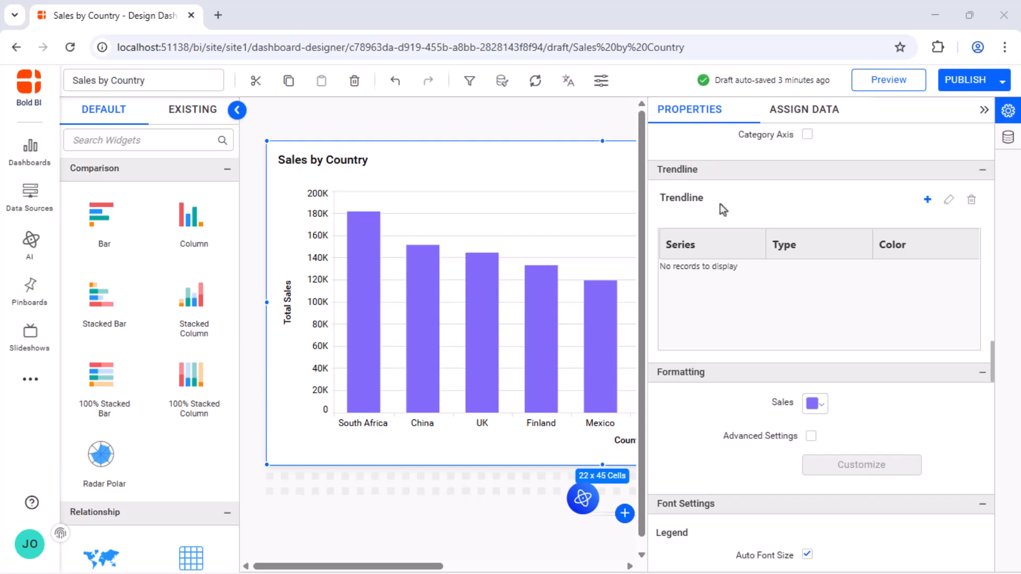
pyautogui.click(928, 199)
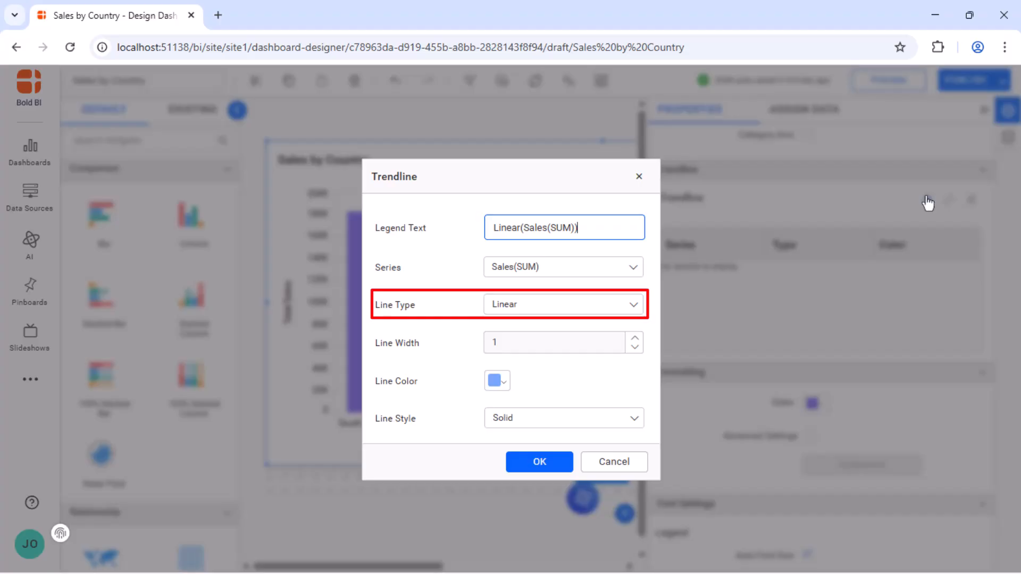
# Examine the line type, line color and line style options offered for the trendline.
pyautogui.click(634, 306)
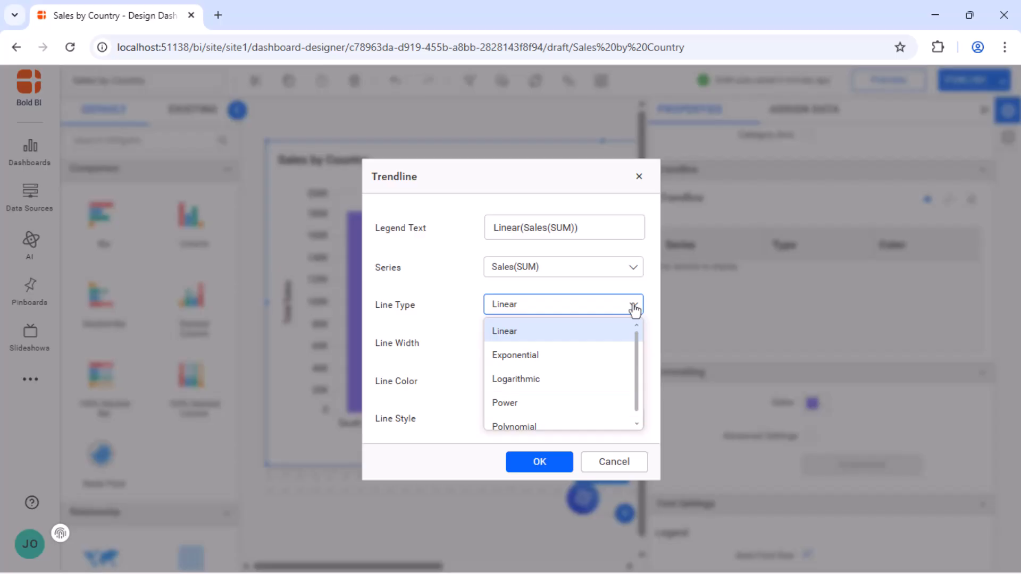
pyautogui.scroll(-1, 640, 351)
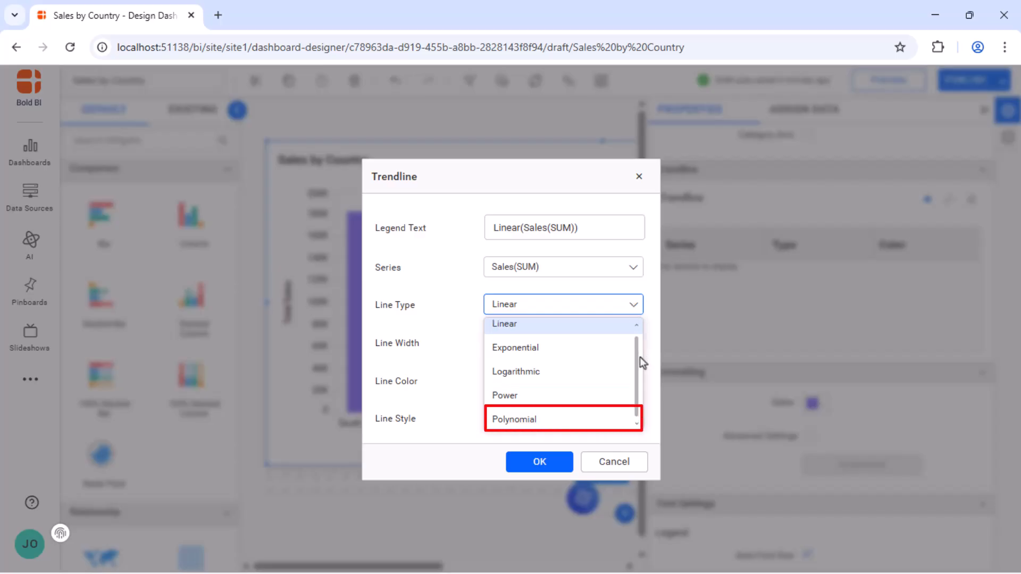
pyautogui.click(653, 361)
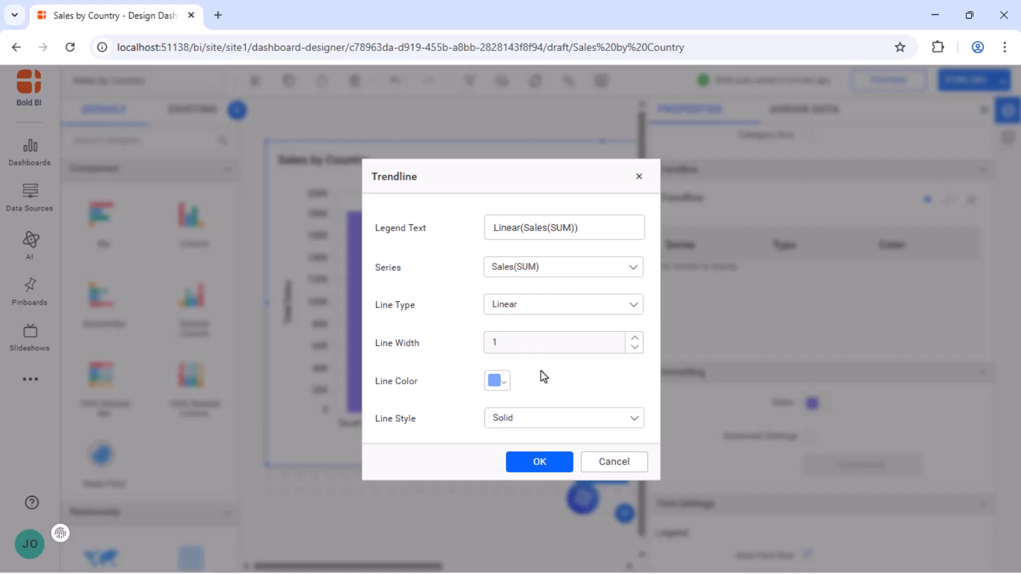
pyautogui.click(495, 382)
pyautogui.click(531, 382)
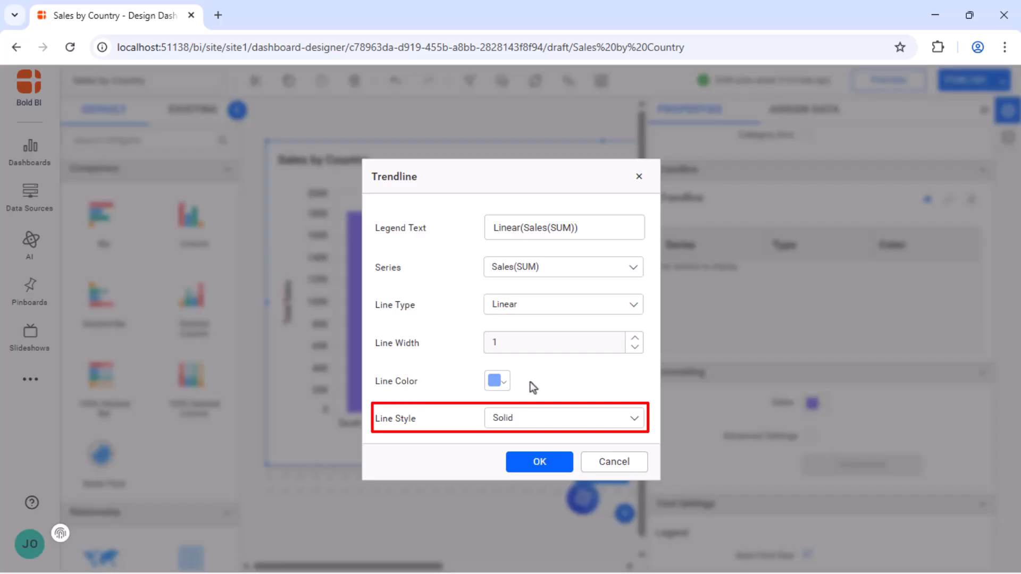
pyautogui.click(632, 418)
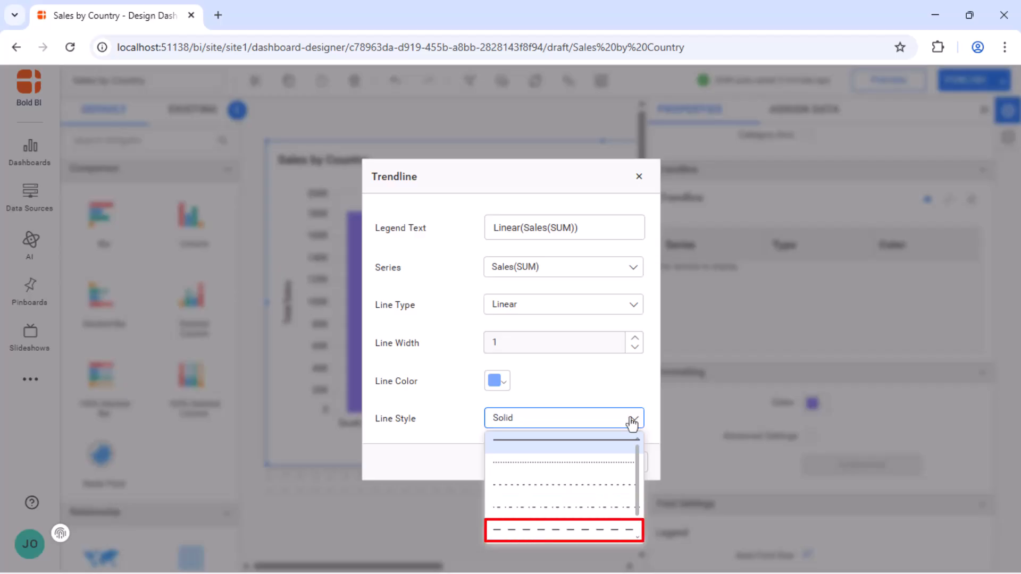
pyautogui.scroll(-1, 641, 476)
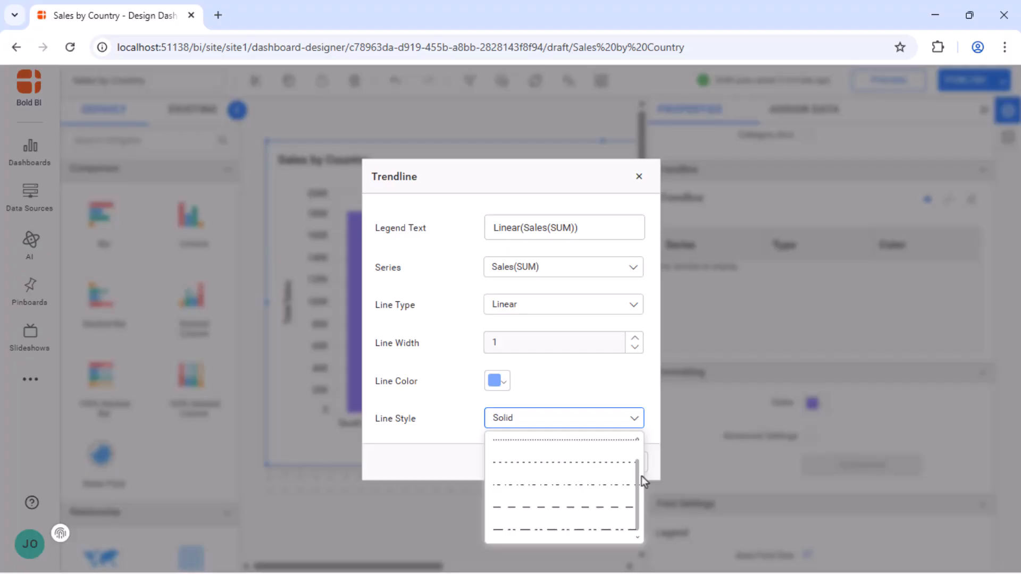
pyautogui.click(646, 477)
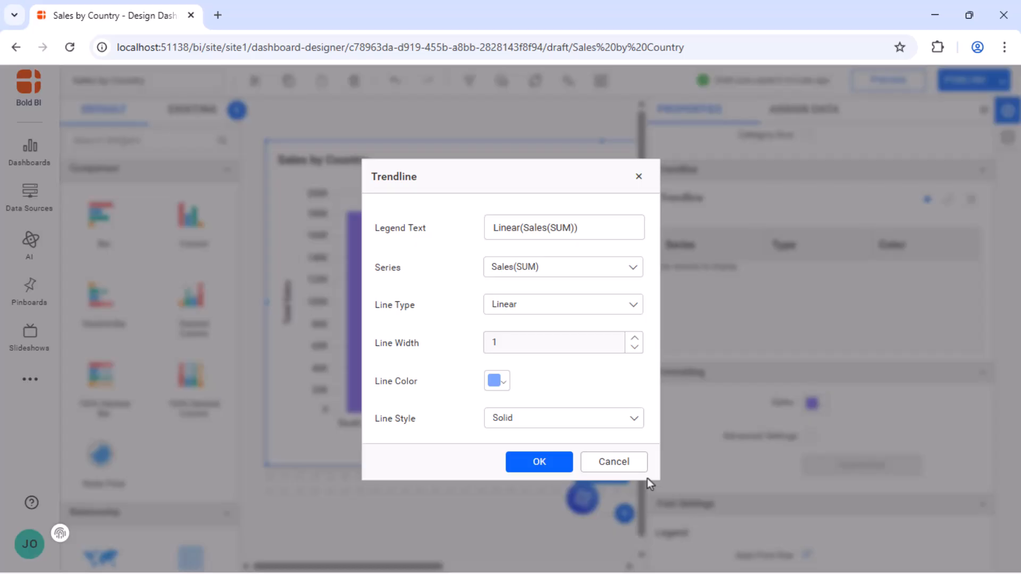
# Add the linear Sales trendline with line width 3, color rgba(24,51,25,1) and the LongDash line style.
pyautogui.click(634, 338)
pyautogui.click(634, 338)
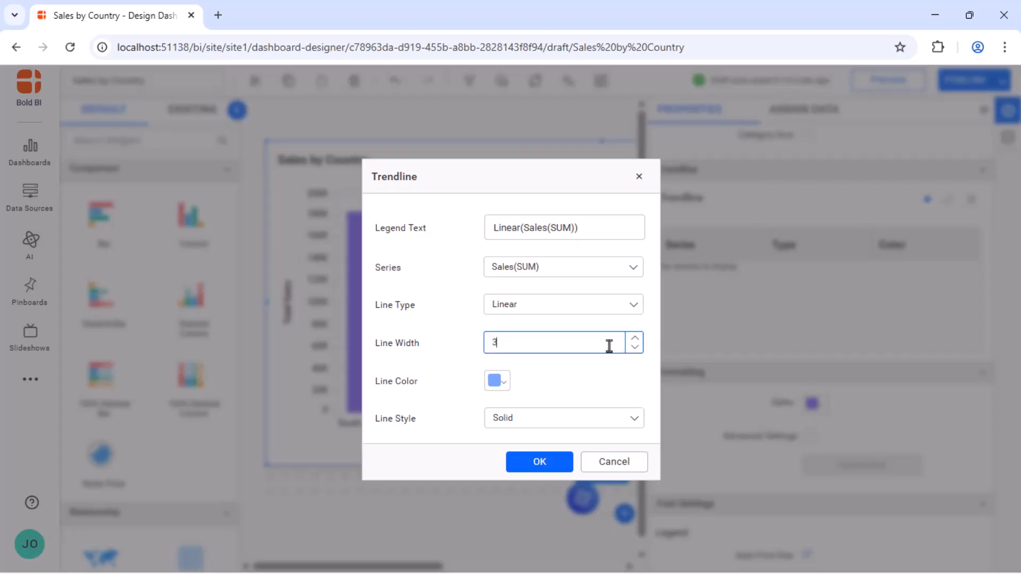
pyautogui.click(614, 358)
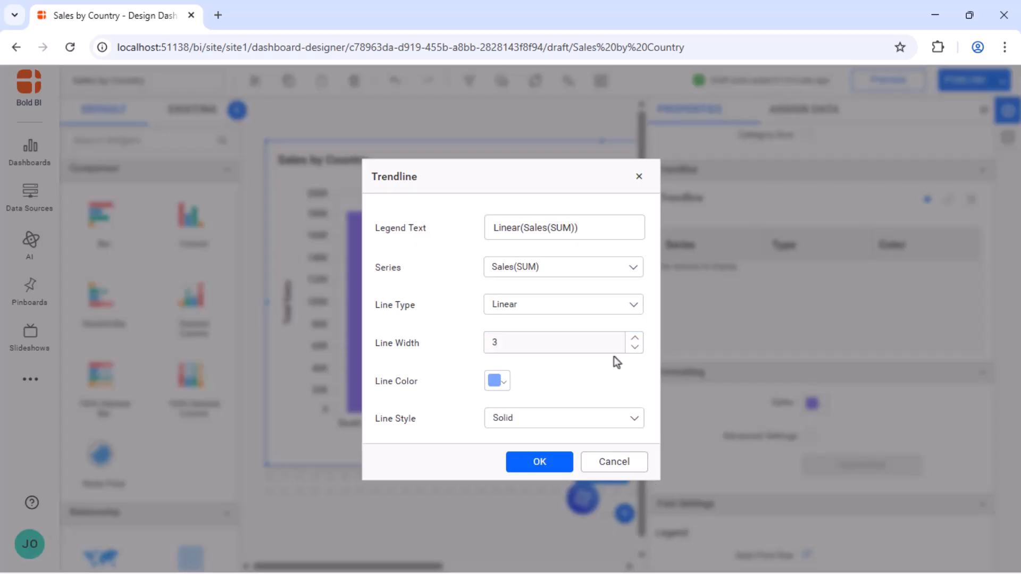
pyautogui.click(496, 381)
pyautogui.click(582, 260)
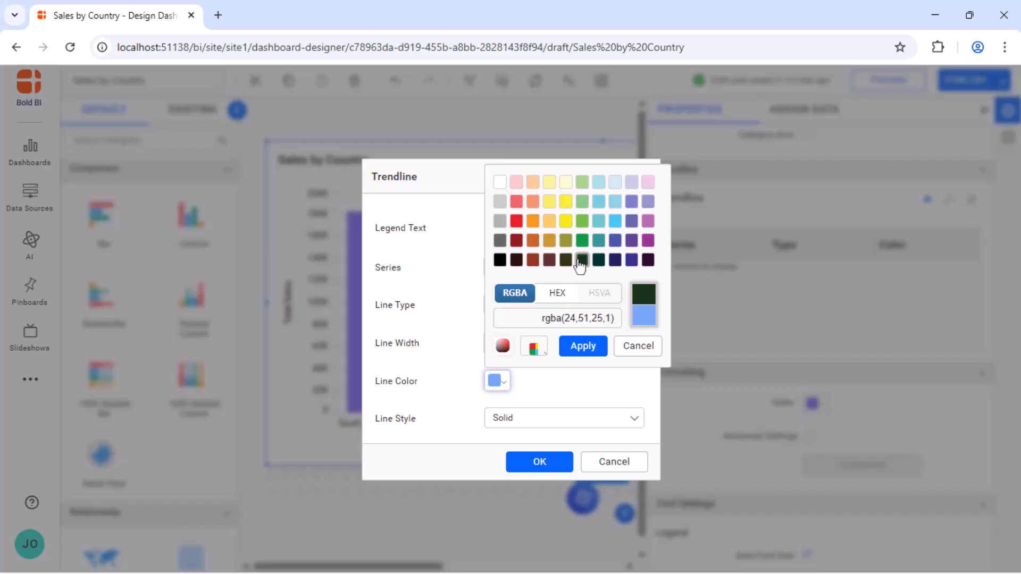
pyautogui.click(581, 349)
pyautogui.click(601, 418)
pyautogui.click(594, 529)
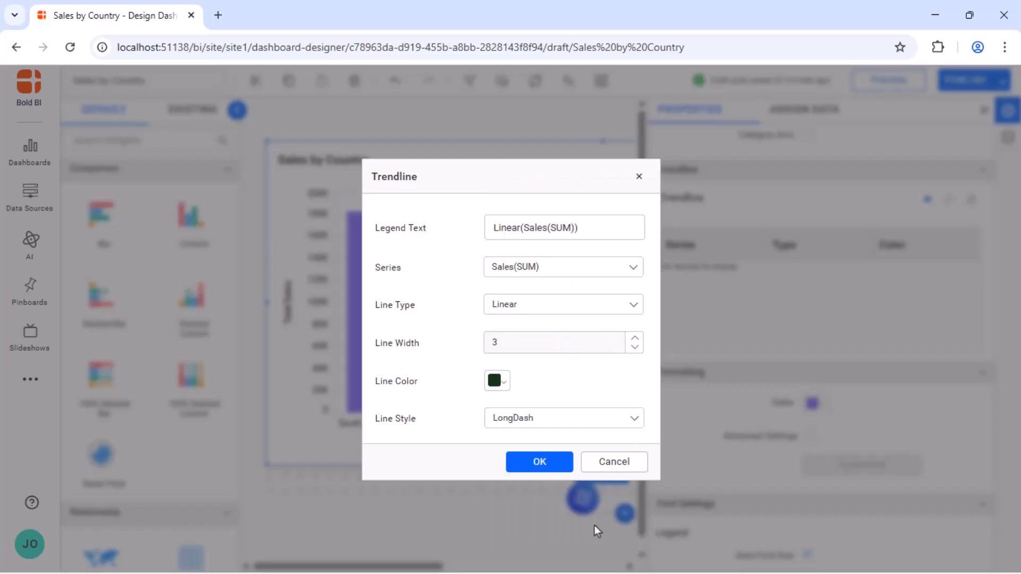
pyautogui.click(556, 464)
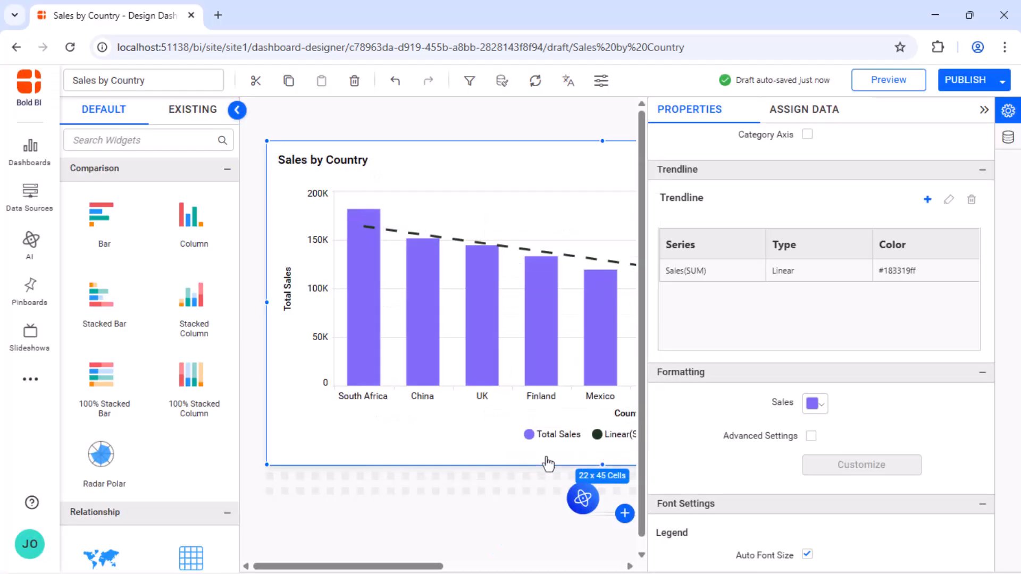
# Start a second trendline for the chart and set its line type to Exponential.
pyautogui.click(984, 109)
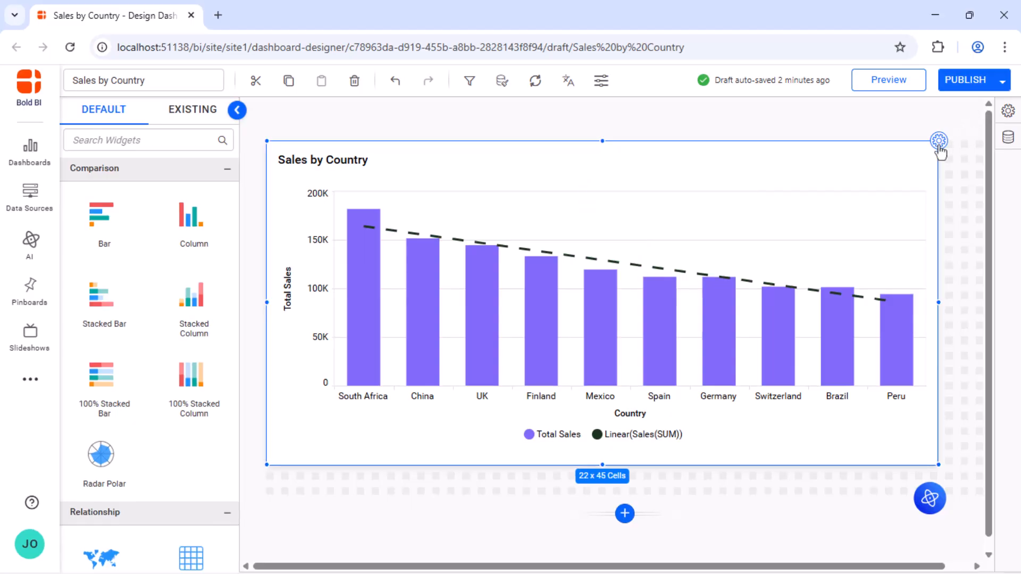
pyautogui.click(939, 141)
pyautogui.click(928, 198)
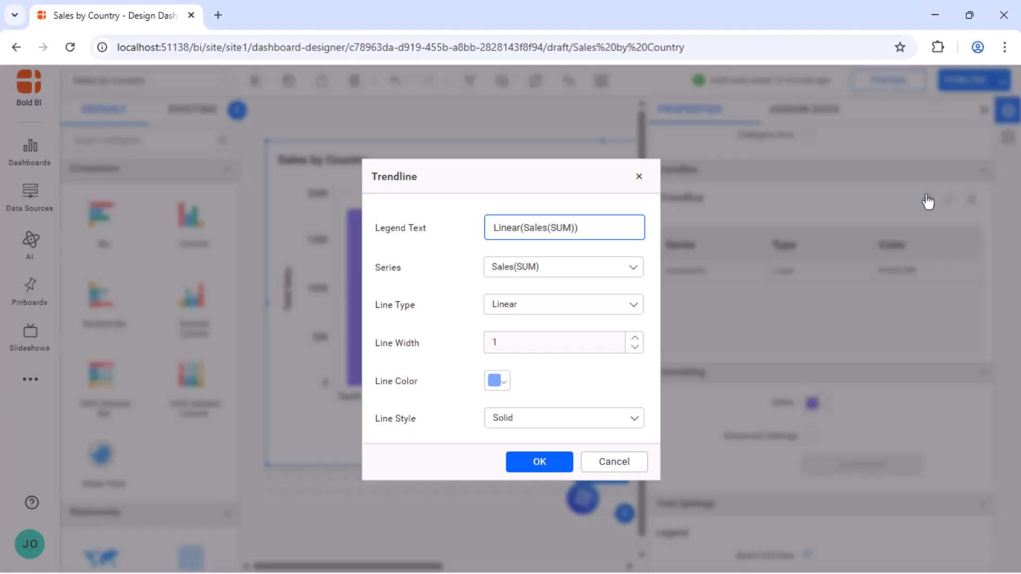
pyautogui.click(641, 304)
pyautogui.click(559, 353)
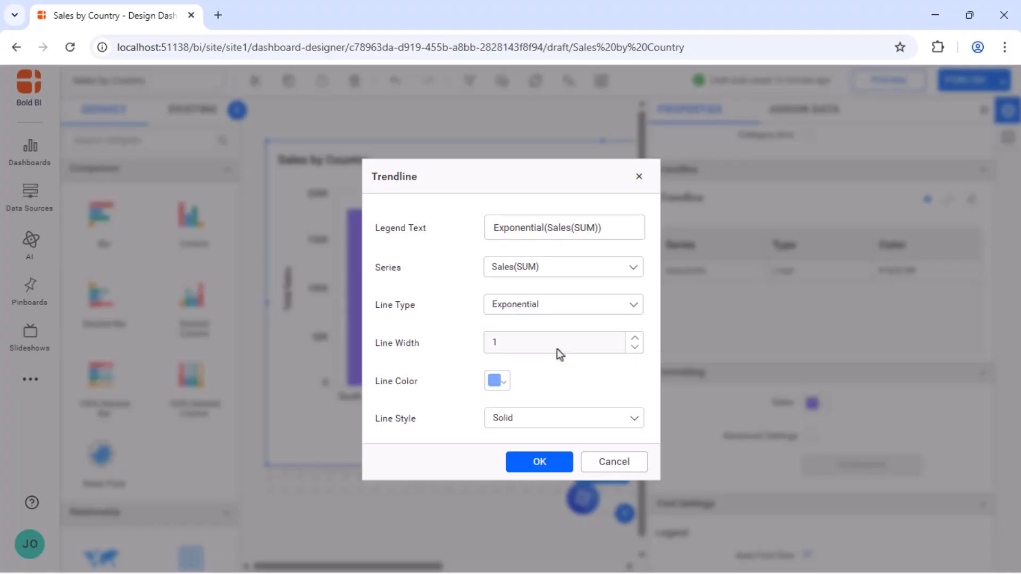
# Add the exponential trendline with line width 2, color rgba(72,87,166,1) and the finely dotted line style.
pyautogui.click(634, 338)
pyautogui.click(497, 380)
pyautogui.click(614, 240)
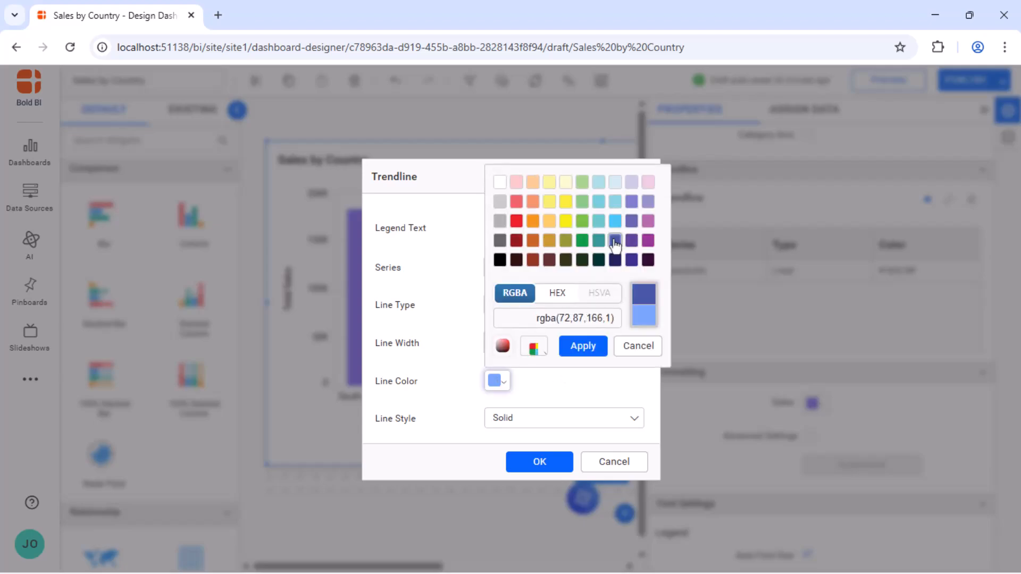
pyautogui.click(583, 346)
pyautogui.click(632, 420)
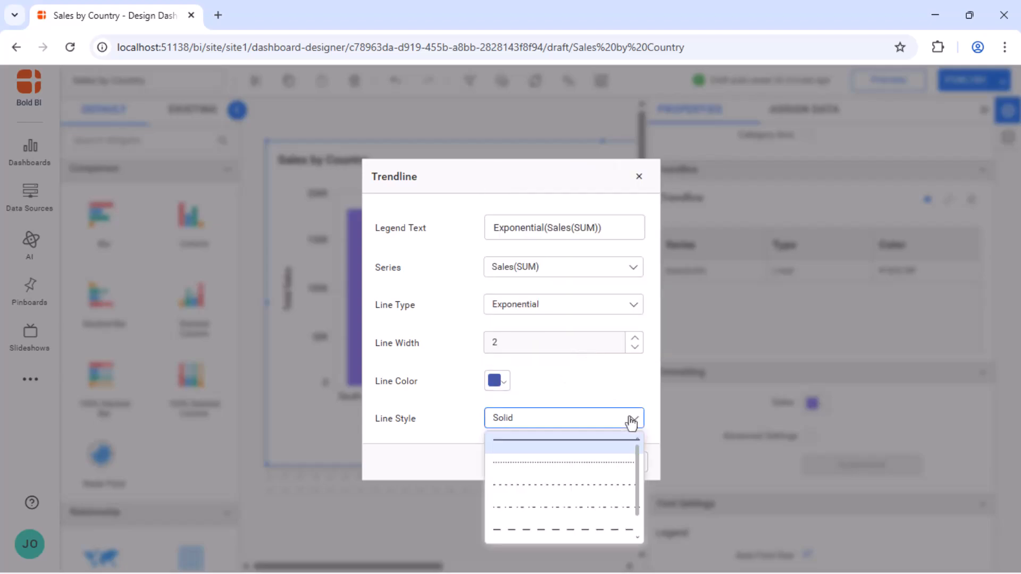
pyautogui.click(602, 461)
pyautogui.click(539, 461)
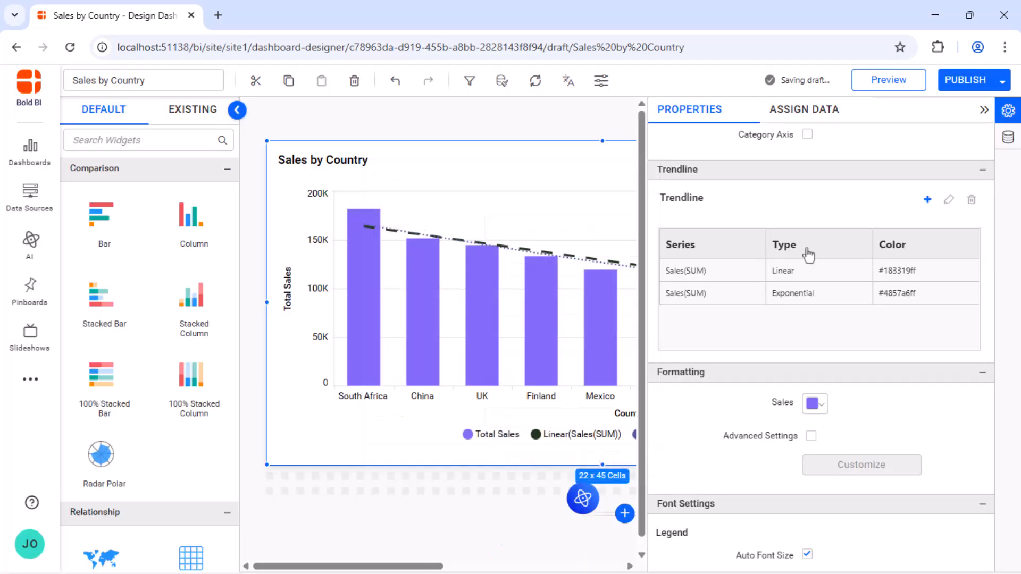
# Add a third trendline for the Sales series with the Polynomial line type and the red line color #ec2024.
pyautogui.click(984, 110)
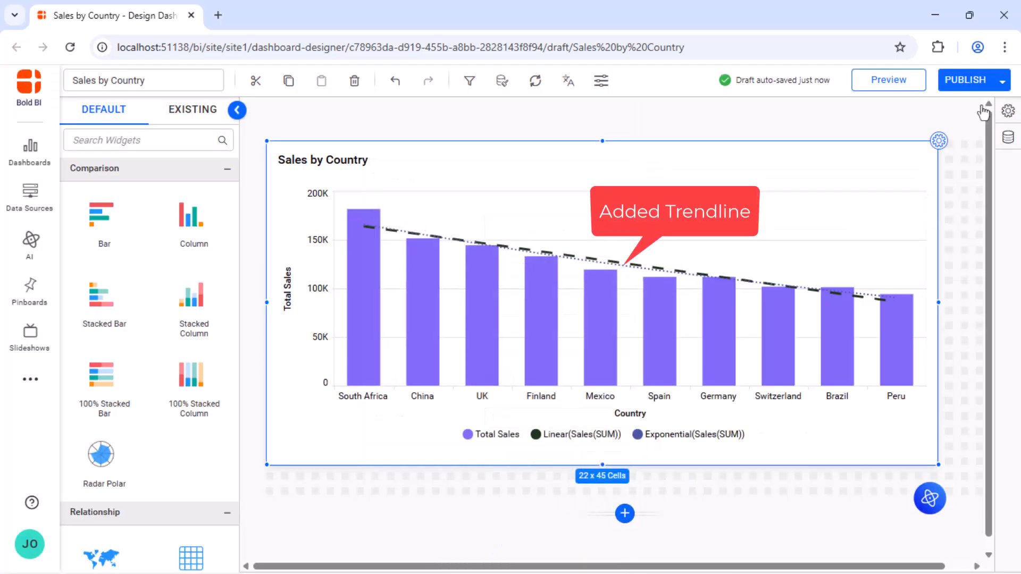
pyautogui.click(939, 140)
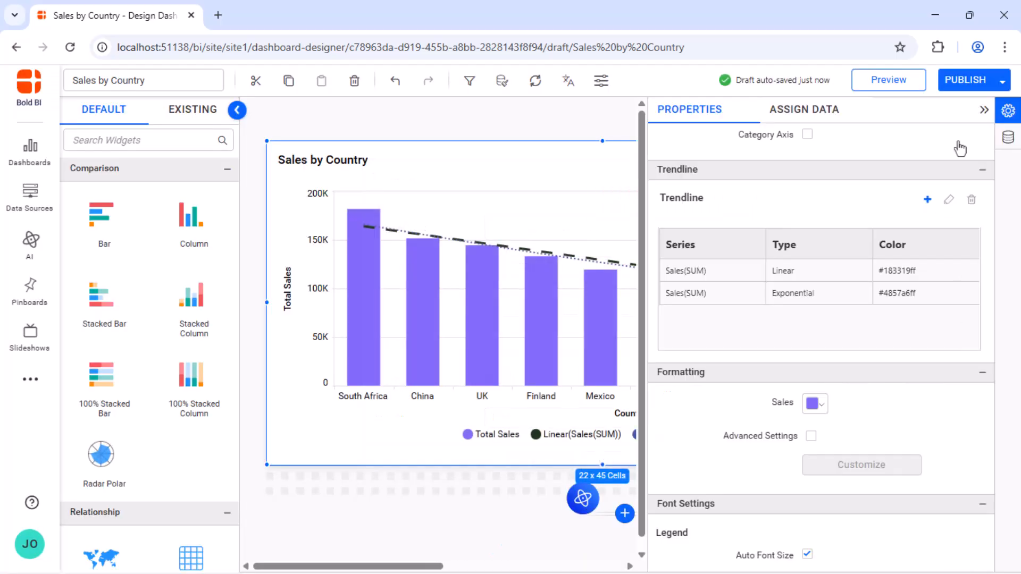
pyautogui.click(927, 200)
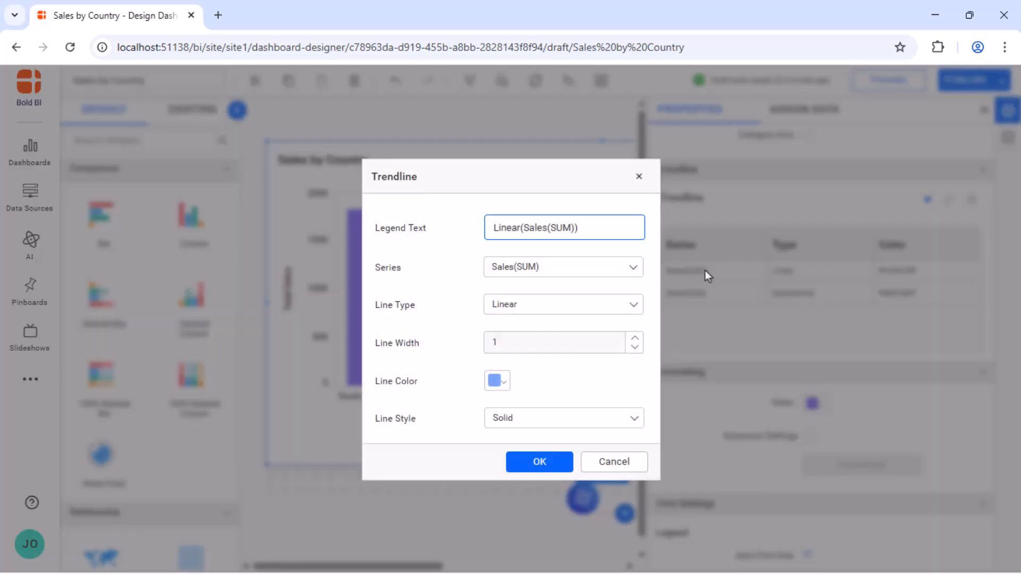
pyautogui.click(563, 305)
pyautogui.click(514, 427)
pyautogui.click(495, 419)
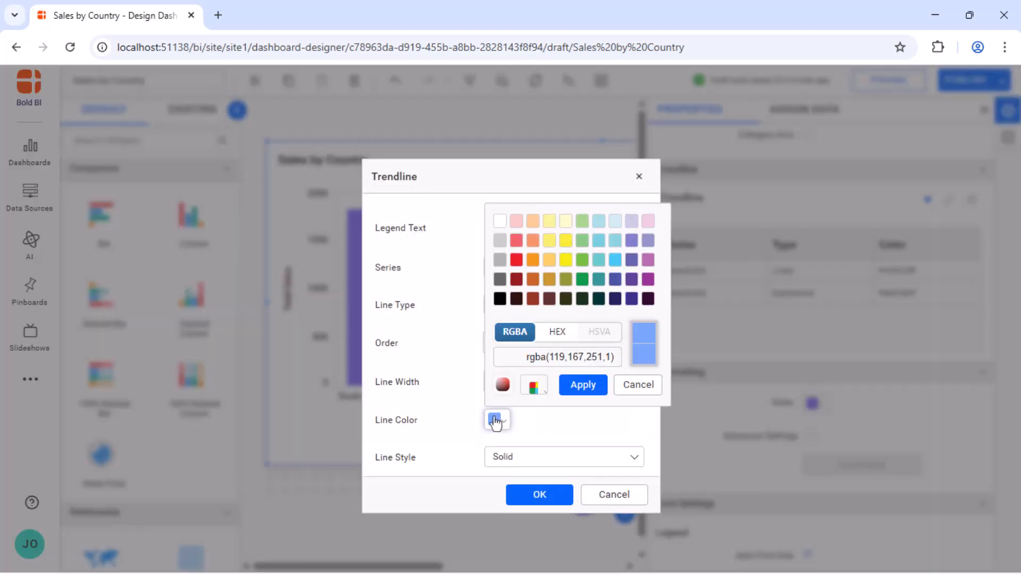
pyautogui.click(516, 259)
pyautogui.click(584, 385)
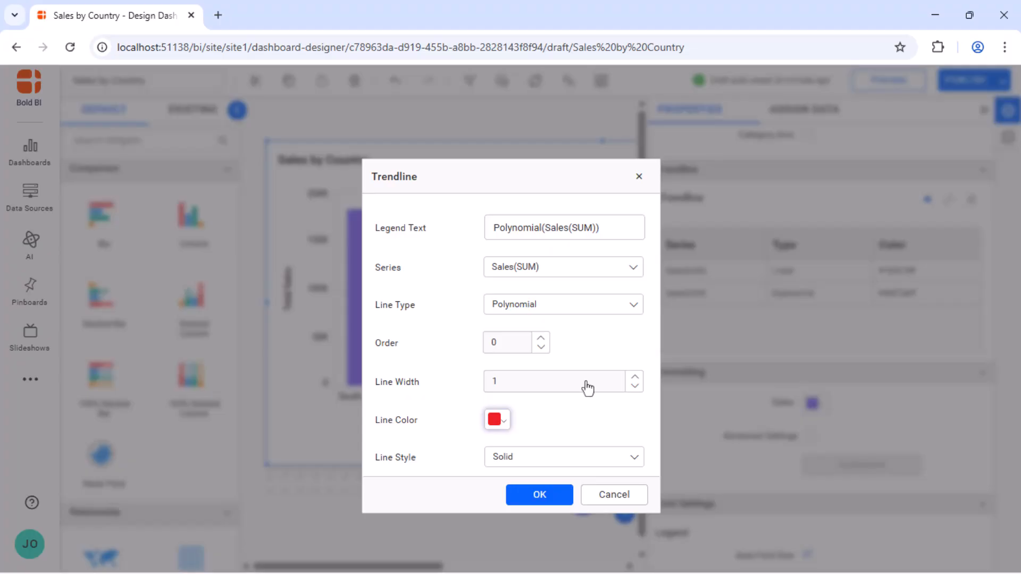
# Set the polynomial trendline's legend text to "Polynomial Trendline" and show the chart at full width.
pyautogui.click(602, 213)
pyautogui.press('BackSpace')
pyautogui.press('BackSpace')
pyautogui.press('BackSpace')
pyautogui.press('BackSpace')
pyautogui.press('BackSpace')
pyautogui.press('BackSpace')
pyautogui.press('BackSpace')
pyautogui.press('BackSpace')
pyautogui.press('BackSpace')
pyautogui.press('BackSpace')
pyautogui.press('BackSpace')
pyautogui.press('BackSpace')
pyautogui.write('Trendline')
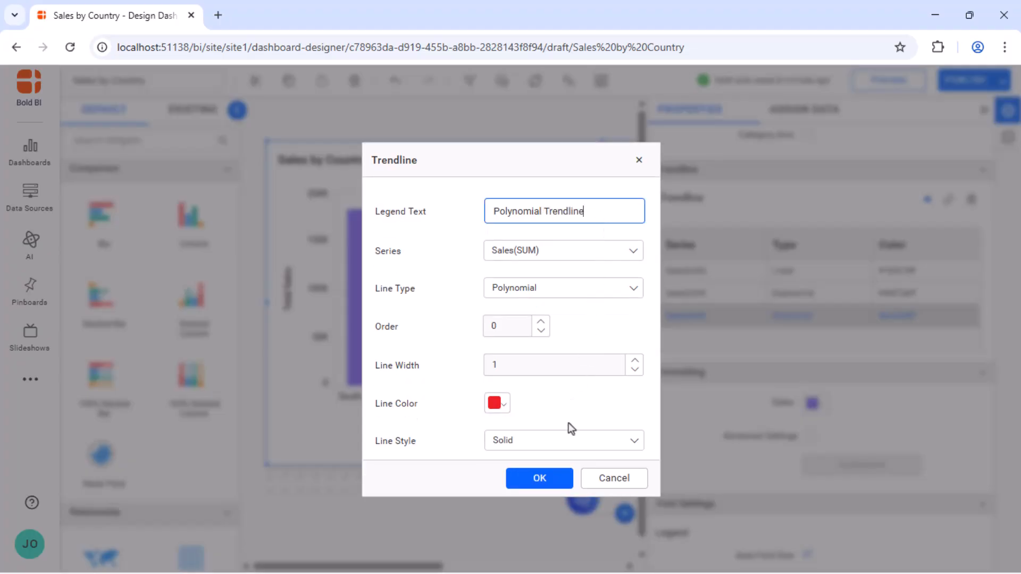
pyautogui.click(560, 478)
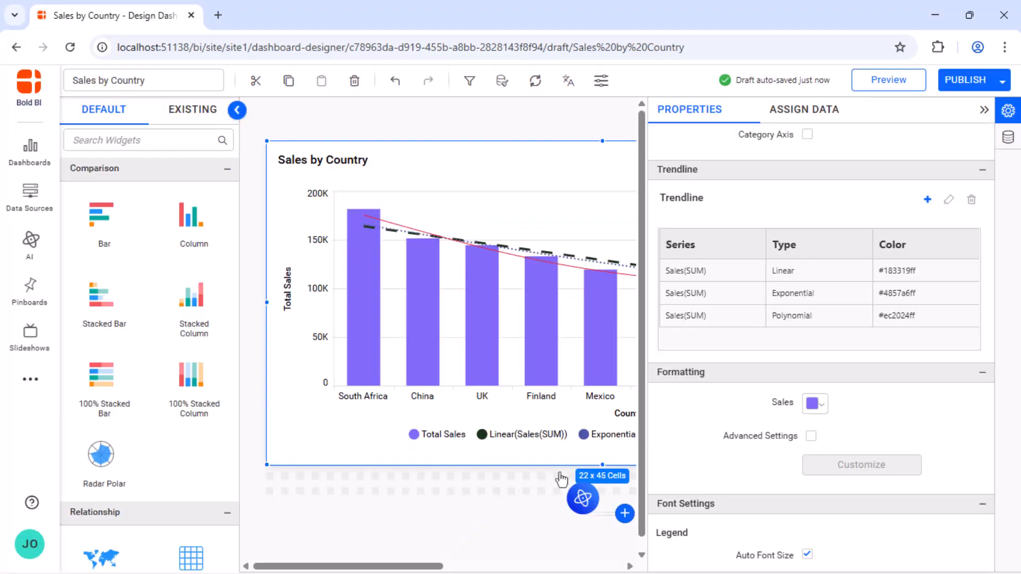
pyautogui.click(983, 109)
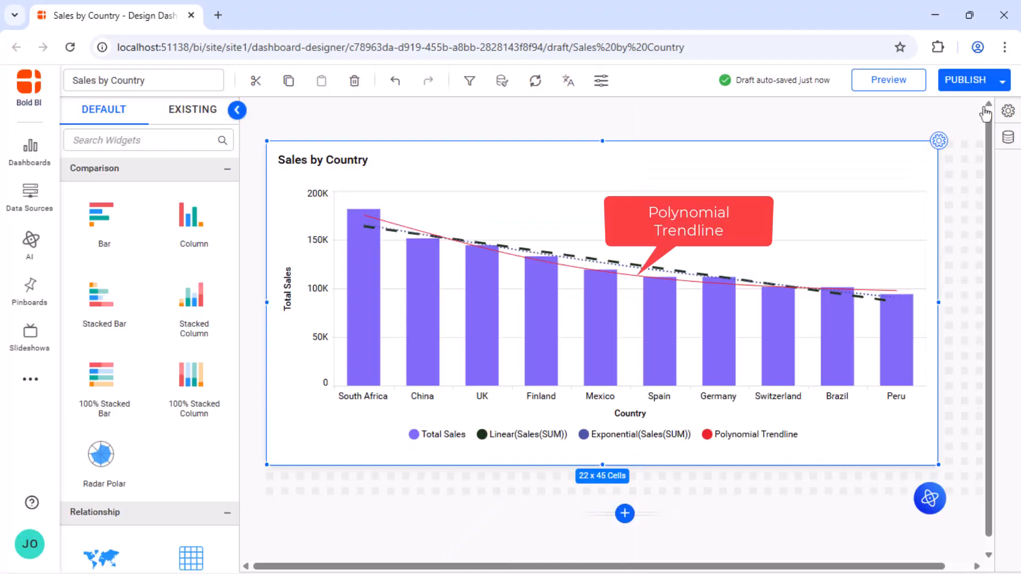
# Edit the exponential trendline to set its legend text to "Exponential Trendline" and show the full chart.
pyautogui.click(940, 141)
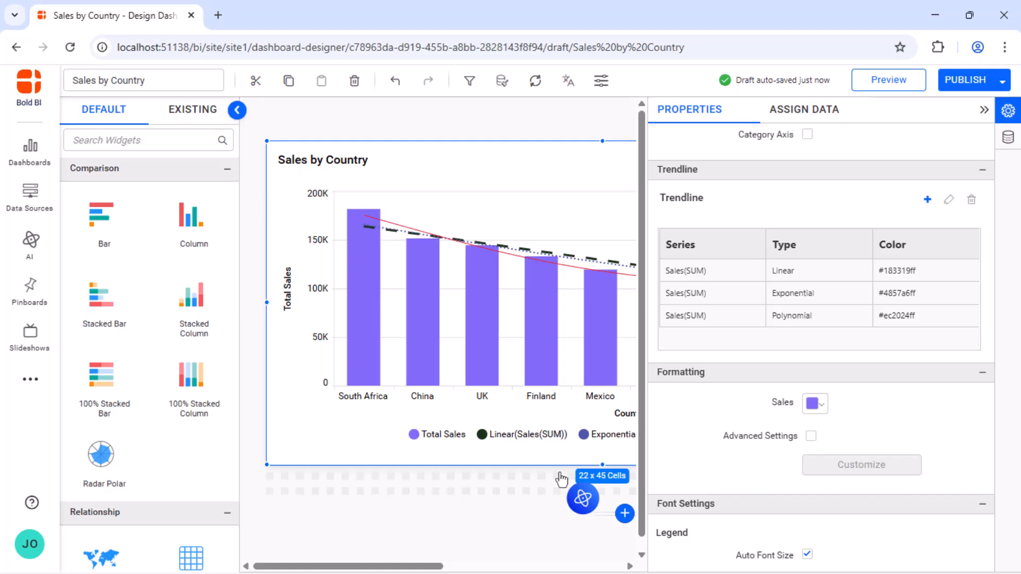
pyautogui.click(951, 293)
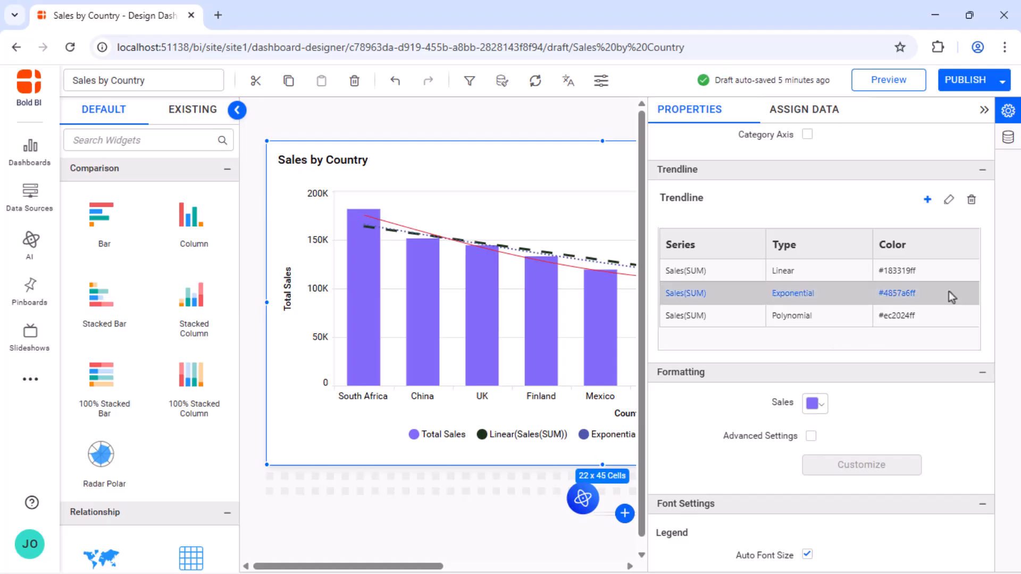
pyautogui.click(948, 204)
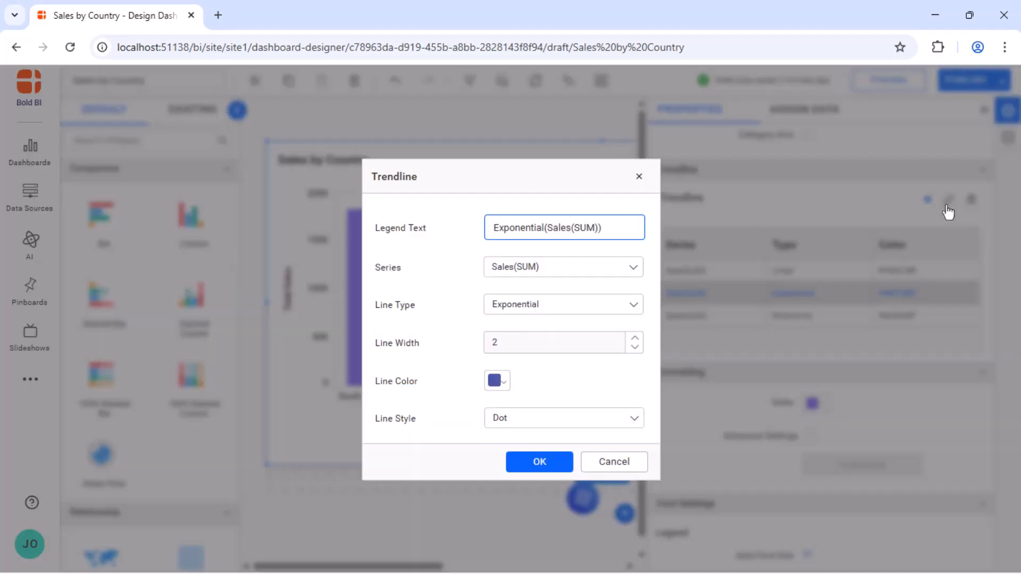
pyautogui.click(620, 225)
pyautogui.press('BackSpace')
pyautogui.press('BackSpace')
pyautogui.press('BackSpace')
pyautogui.press('BackSpace')
pyautogui.press('BackSpace')
pyautogui.press('BackSpace')
pyautogui.press('BackSpace')
pyautogui.press('BackSpace')
pyautogui.press('BackSpace')
pyautogui.press('BackSpace')
pyautogui.press('BackSpace')
pyautogui.press('BackSpace')
pyautogui.write('Trendline')
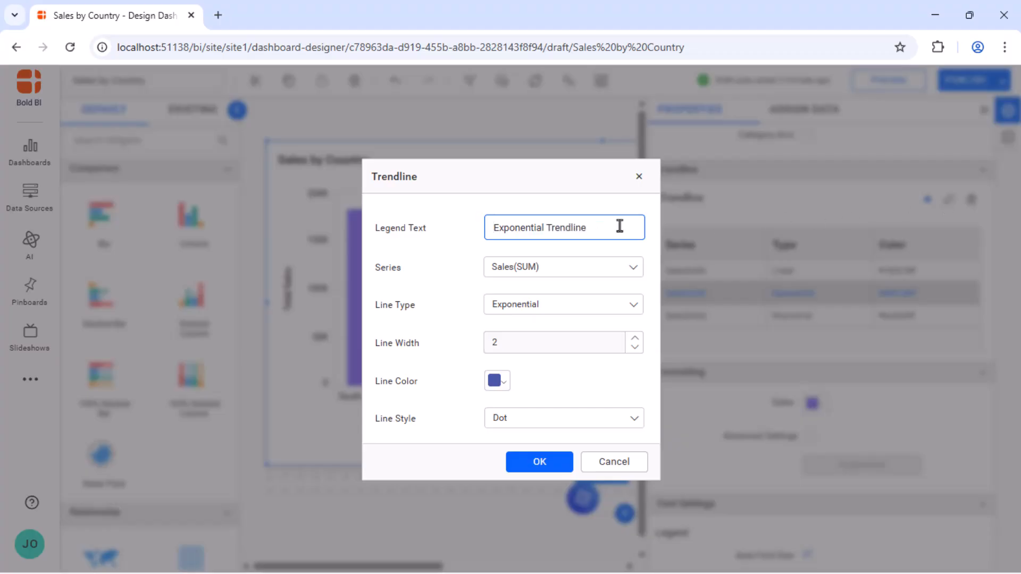
pyautogui.click(536, 461)
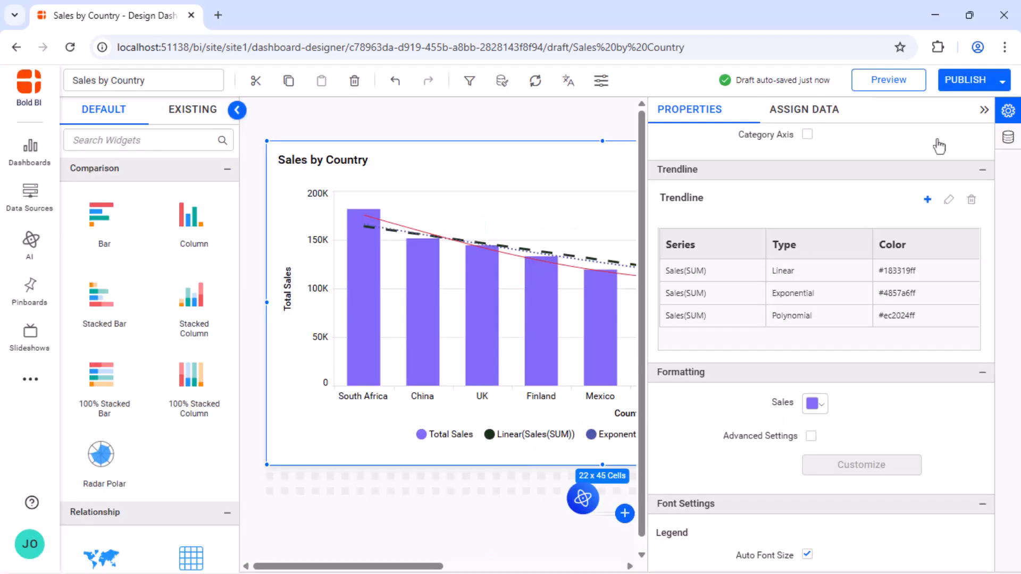
pyautogui.click(984, 109)
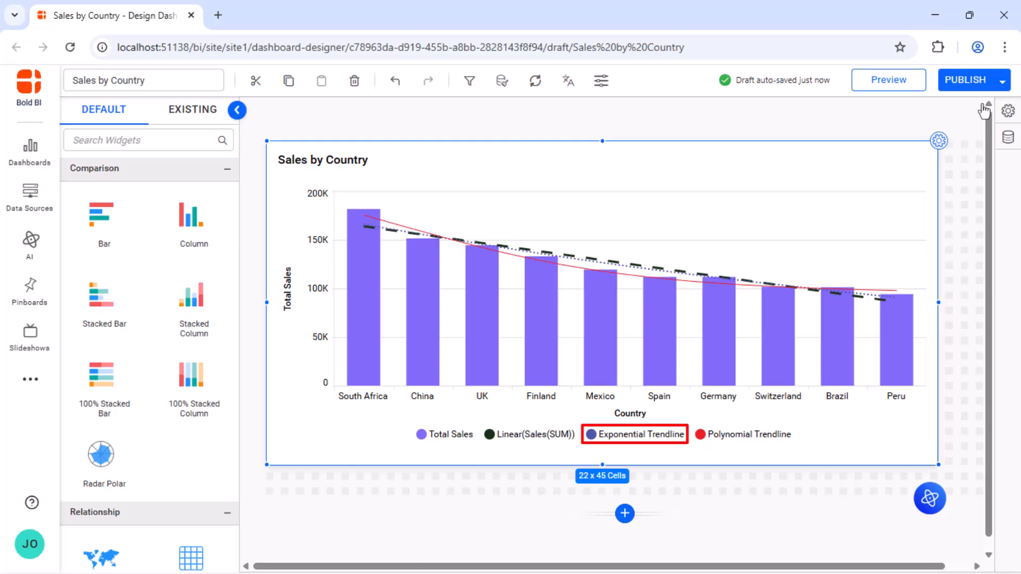
# Delete the linear trendline from the chart and preview the dashboard.
pyautogui.click(939, 139)
pyautogui.click(942, 275)
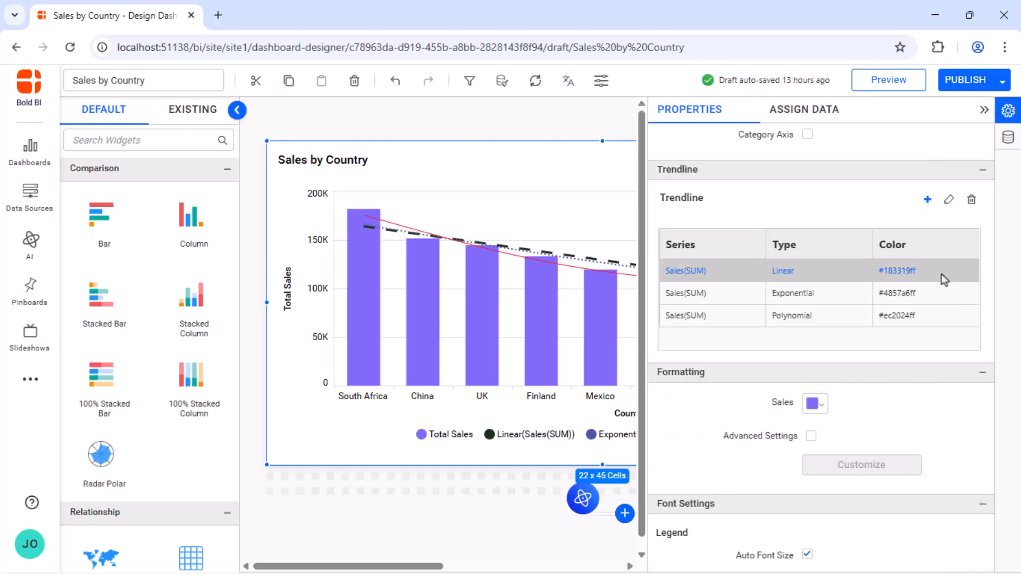
pyautogui.click(971, 200)
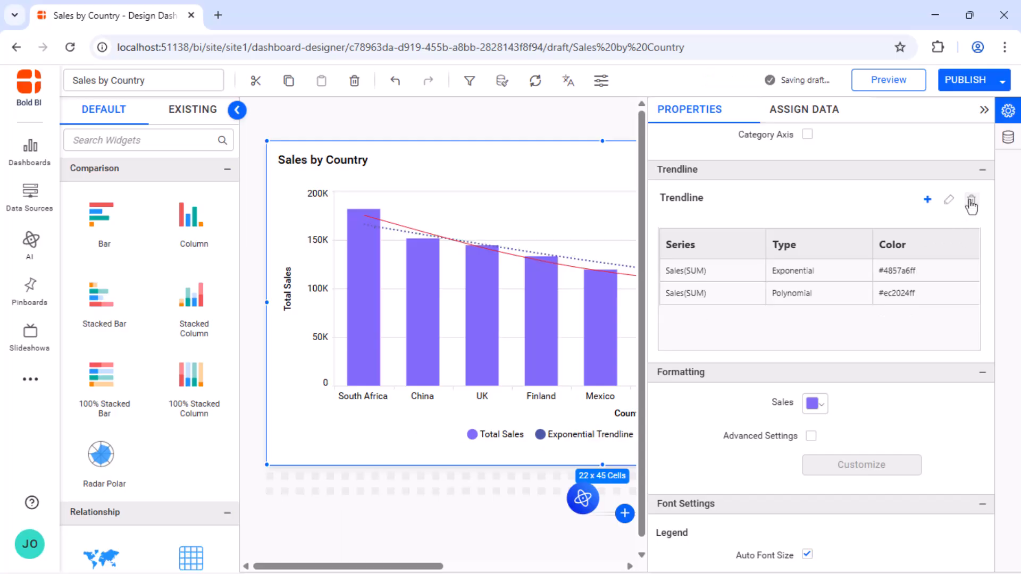
pyautogui.click(984, 109)
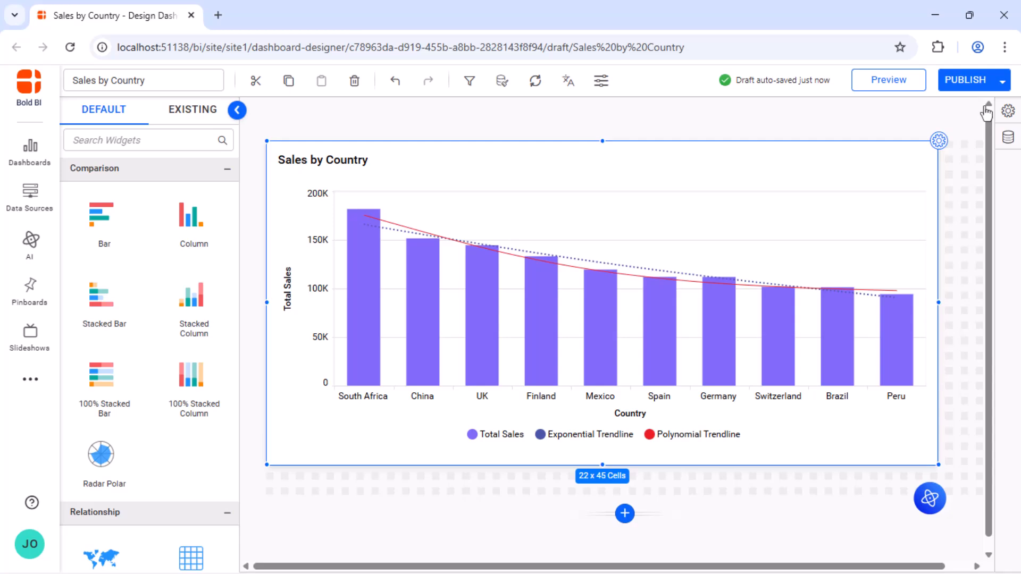
pyautogui.click(886, 79)
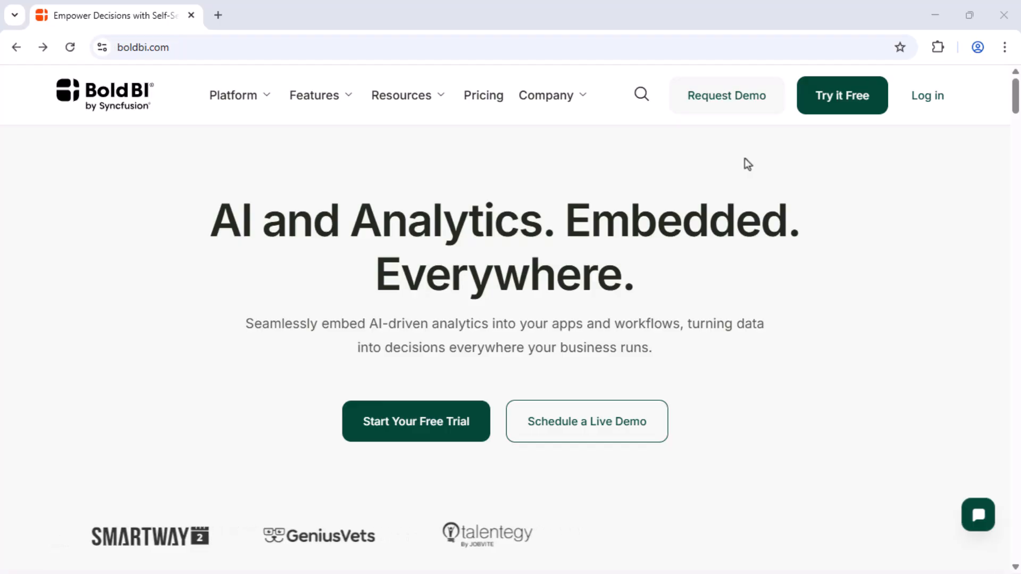
# On the Bold BI website, visit the free trial option and open the demo request page.
pyautogui.click(836, 93)
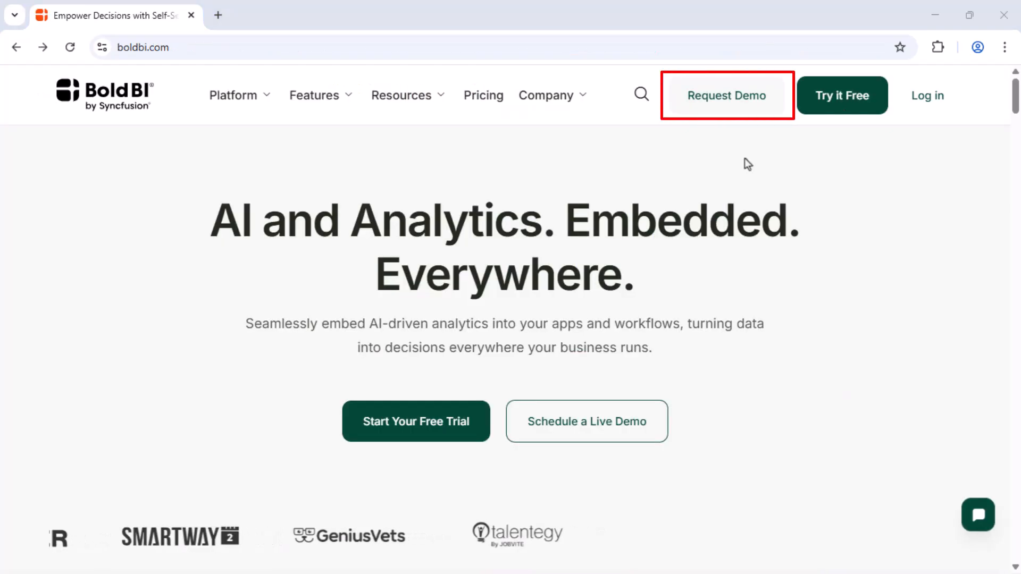
pyautogui.click(729, 99)
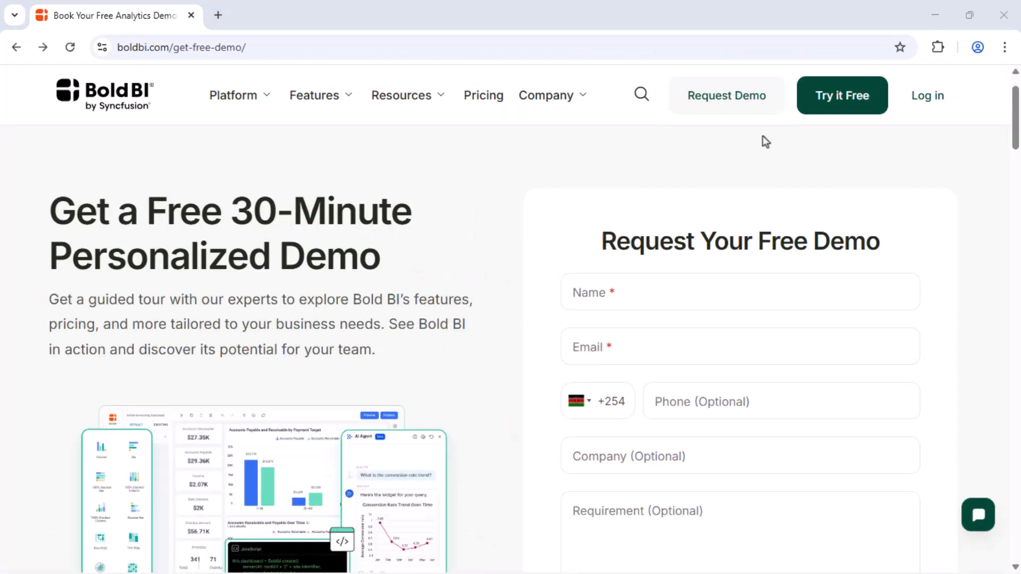